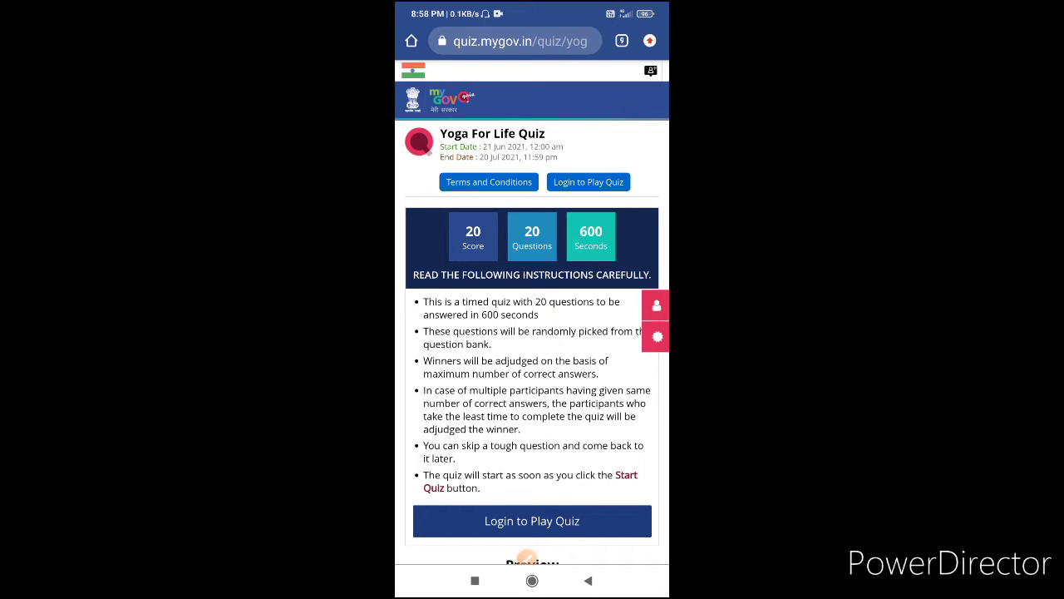
# - Mark the quiz's End Date and date area with annotations, then clear them
pyautogui.click(527, 556)
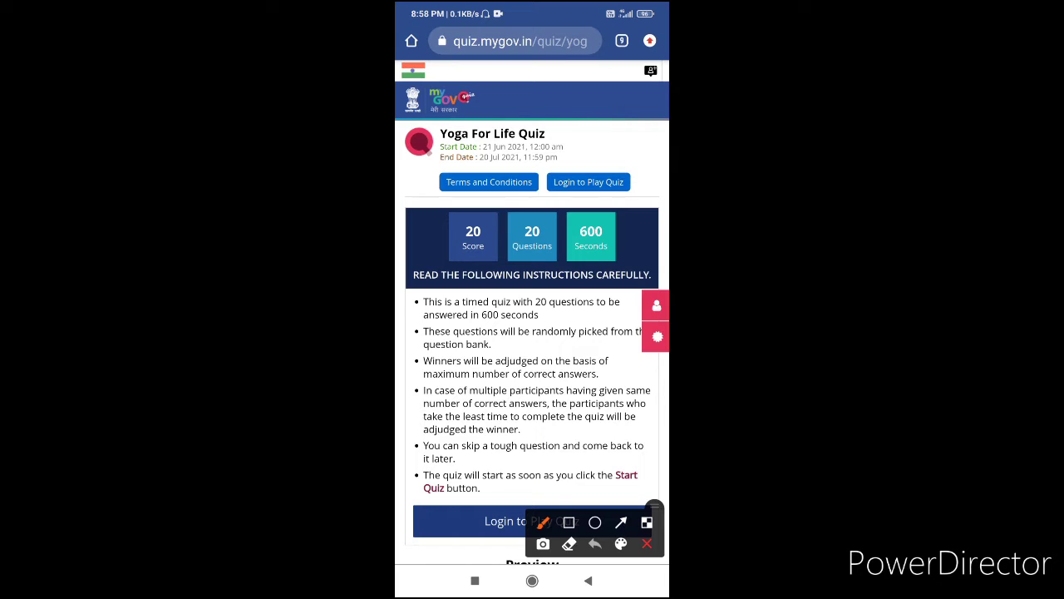
pyautogui.moveTo(434, 169); pyautogui.dragTo(586, 164)
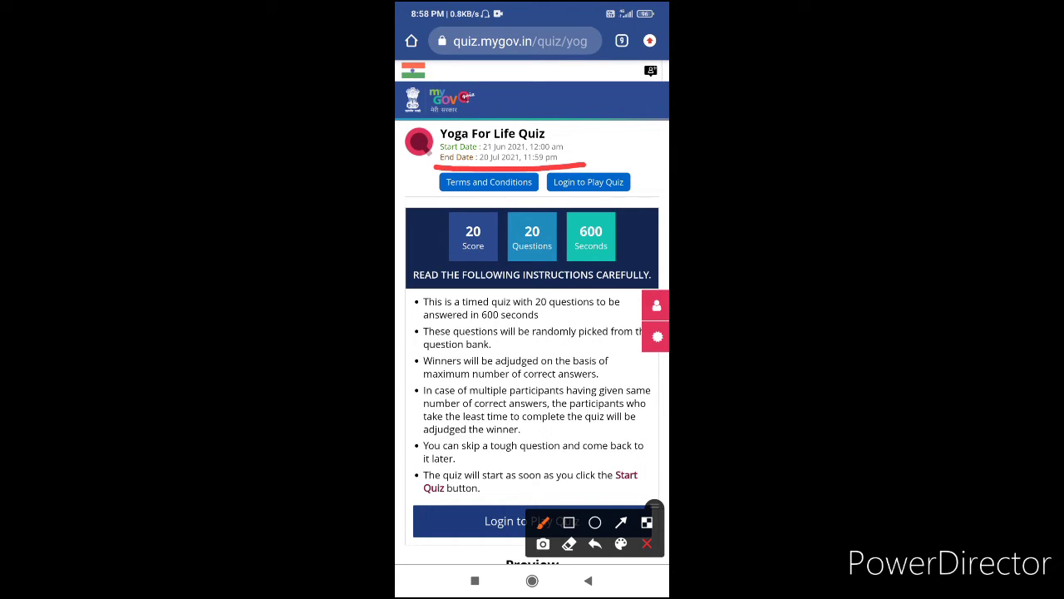
pyautogui.click(595, 543)
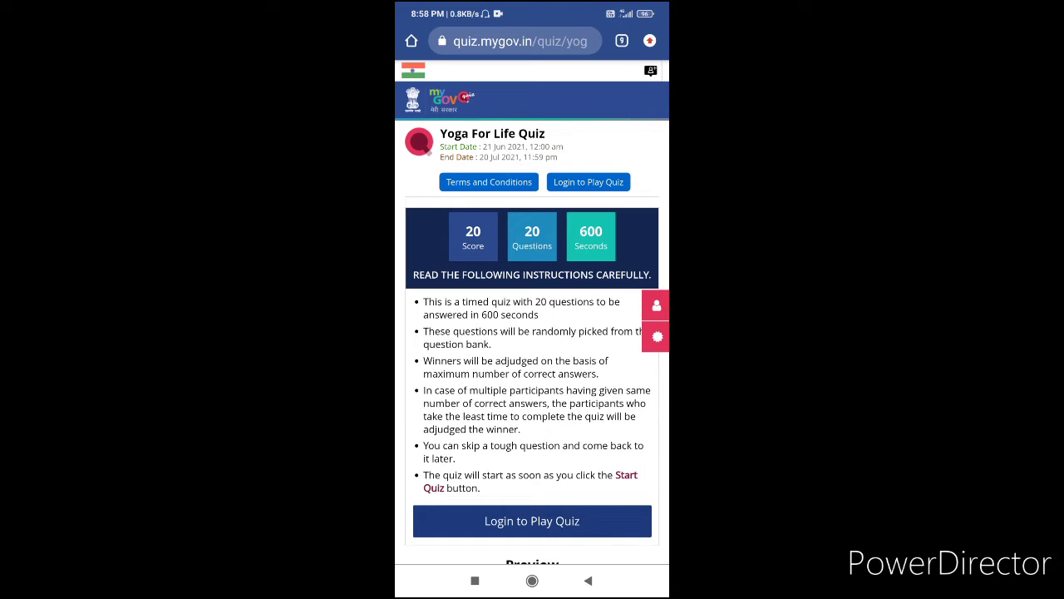
pyautogui.moveTo(414, 175); pyautogui.dragTo(473, 153)
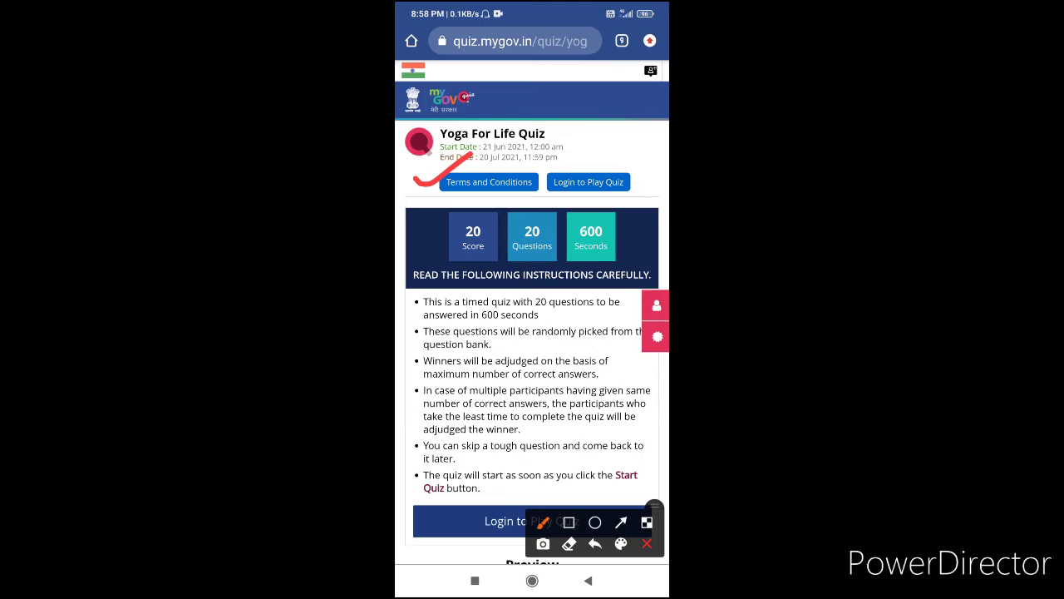
pyautogui.click(647, 543)
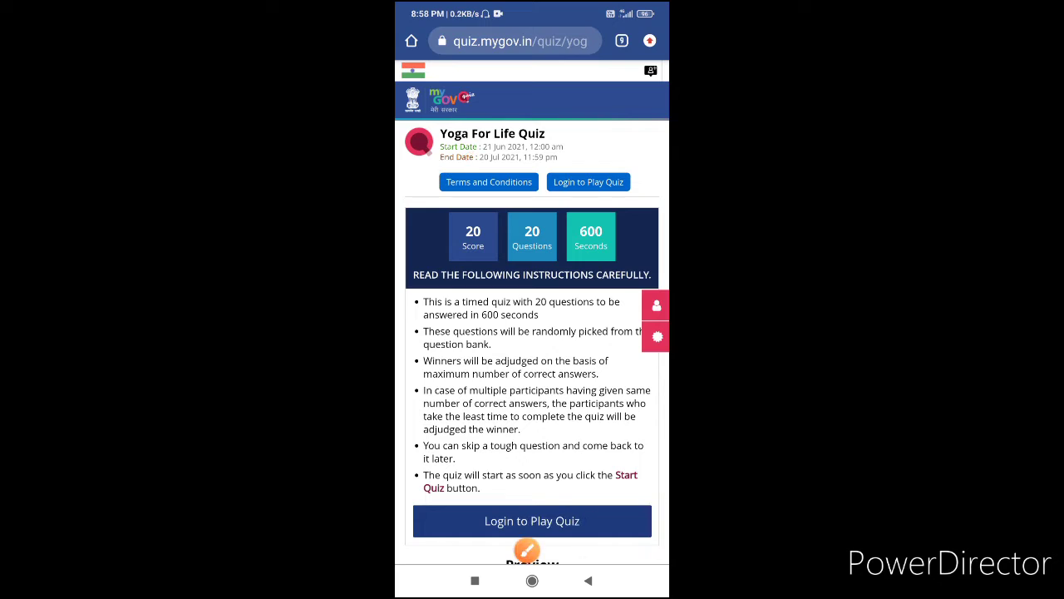
# - Highlight the 'Login to Play Quiz' spot with check marks and go to the MyGov login page
pyautogui.click(526, 550)
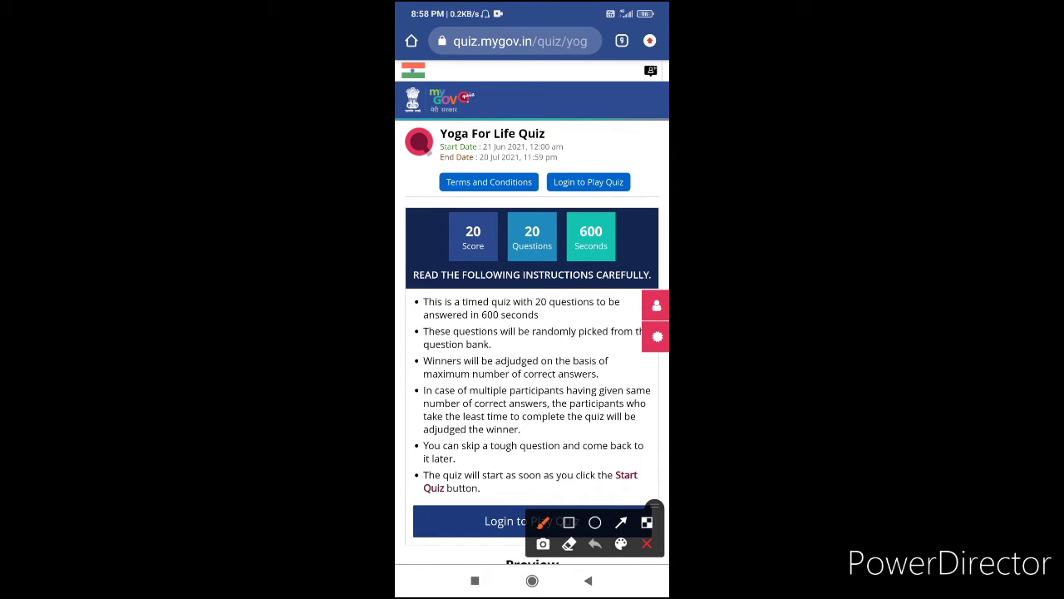
pyautogui.moveTo(538, 172); pyautogui.dragTo(582, 152)
pyautogui.click(646, 543)
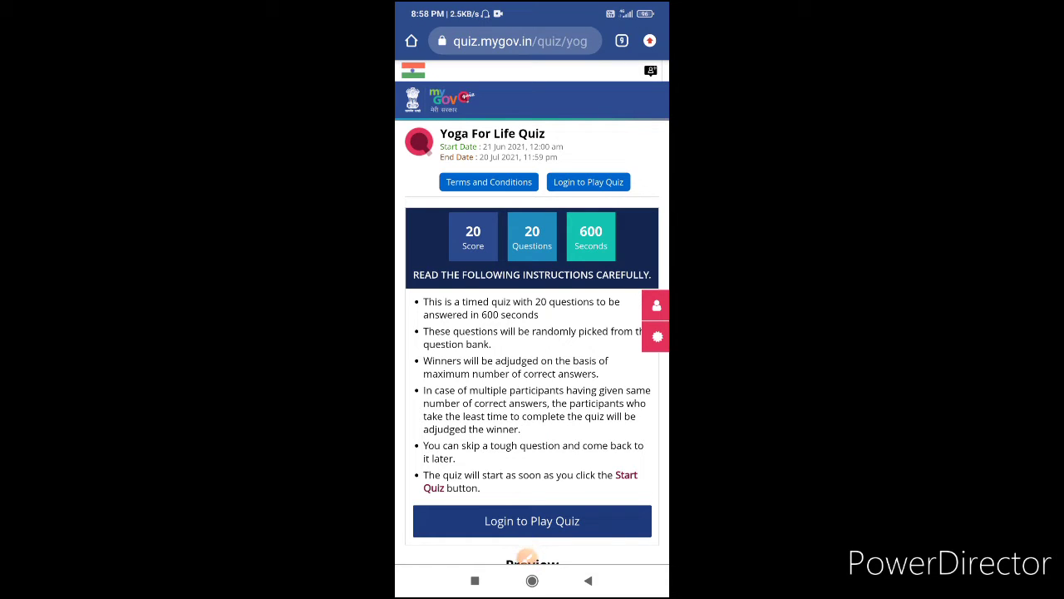
pyautogui.click(527, 549)
pyautogui.moveTo(580, 159)
pyautogui.mouseDown()
pyautogui.moveTo(620, 152)
pyautogui.moveTo(661, 122)
pyautogui.mouseUp()
pyautogui.moveTo(446, 512)
pyautogui.mouseDown()
pyautogui.moveTo(487, 503)
pyautogui.moveTo(527, 457)
pyautogui.mouseUp()
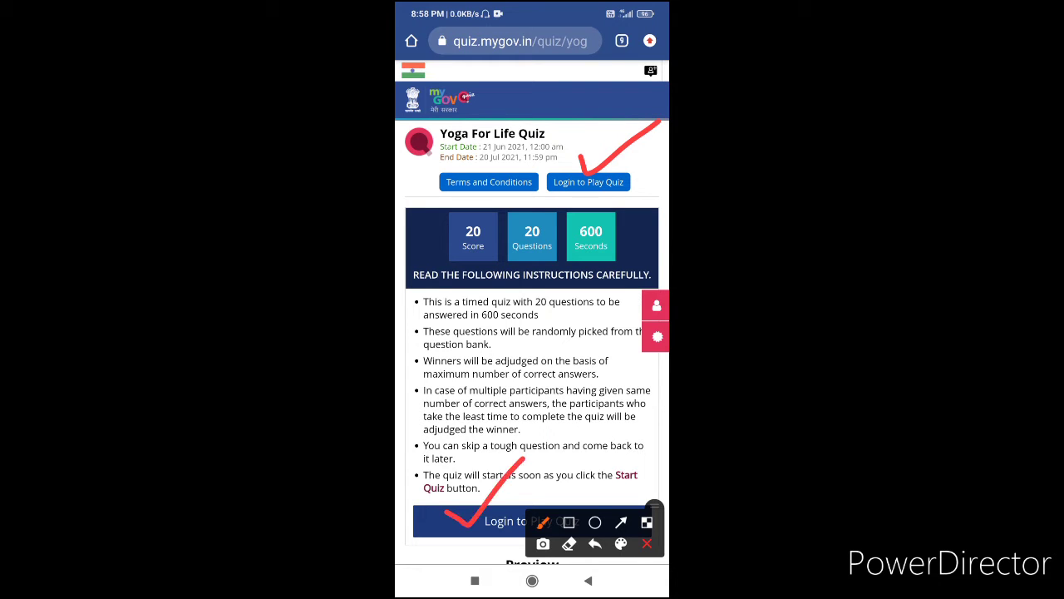
pyautogui.click(646, 542)
pyautogui.click(588, 182)
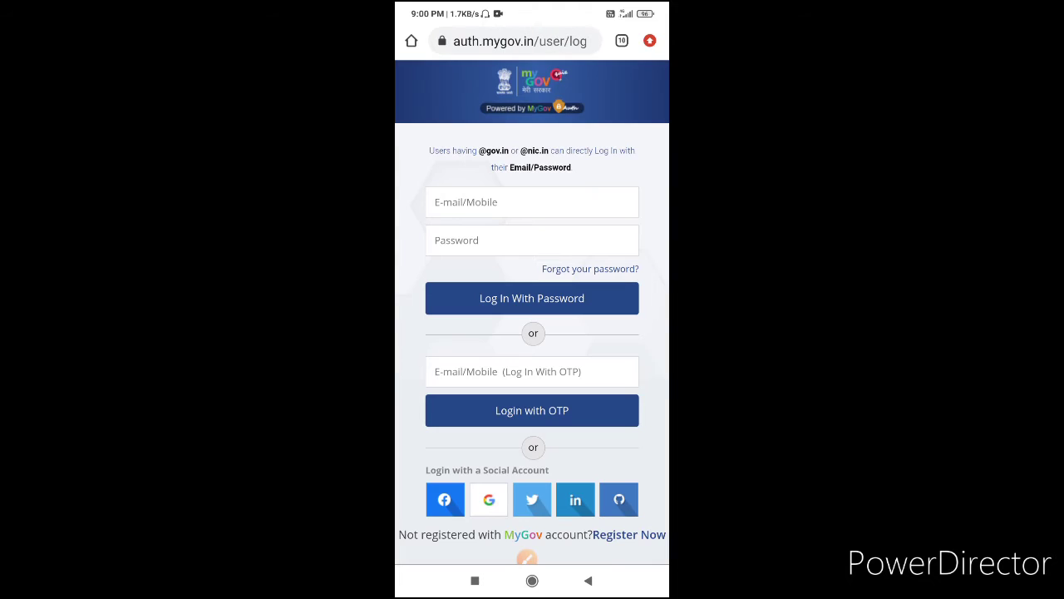
# - Tick the contact field and the OTP login option with annotations, then clear them
pyautogui.moveTo(527, 558); pyautogui.dragTo(527, 550)
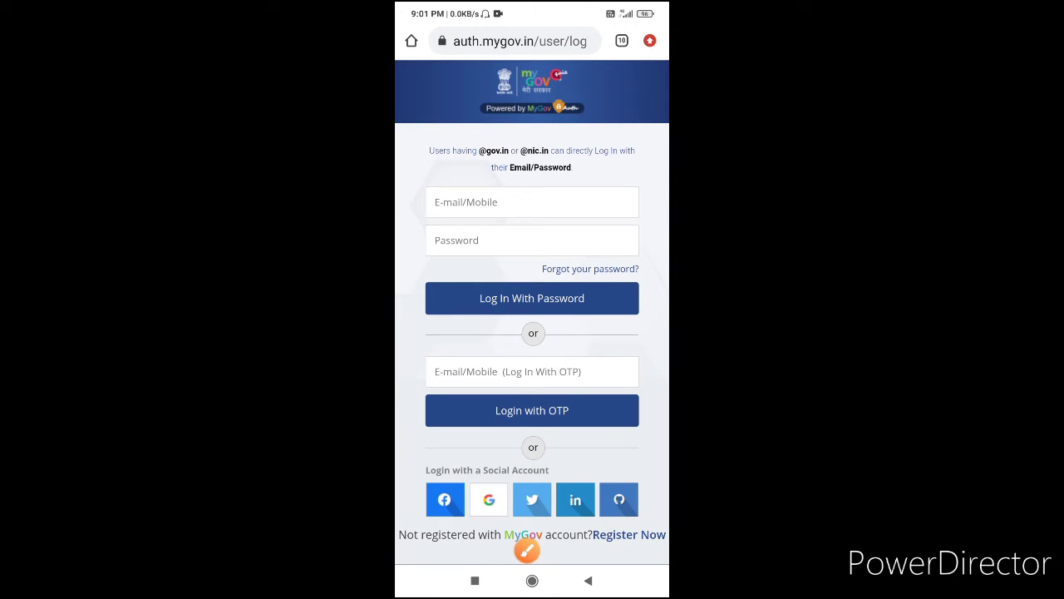
pyautogui.click(527, 550)
pyautogui.moveTo(441, 364); pyautogui.dragTo(497, 349)
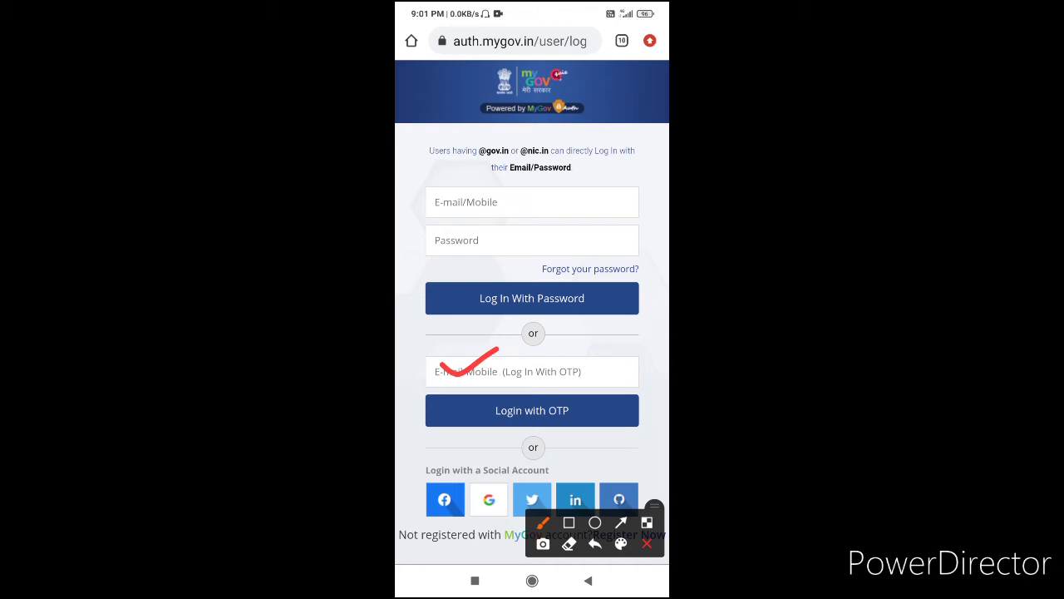
pyautogui.moveTo(454, 407); pyautogui.dragTo(530, 383)
pyautogui.click(647, 543)
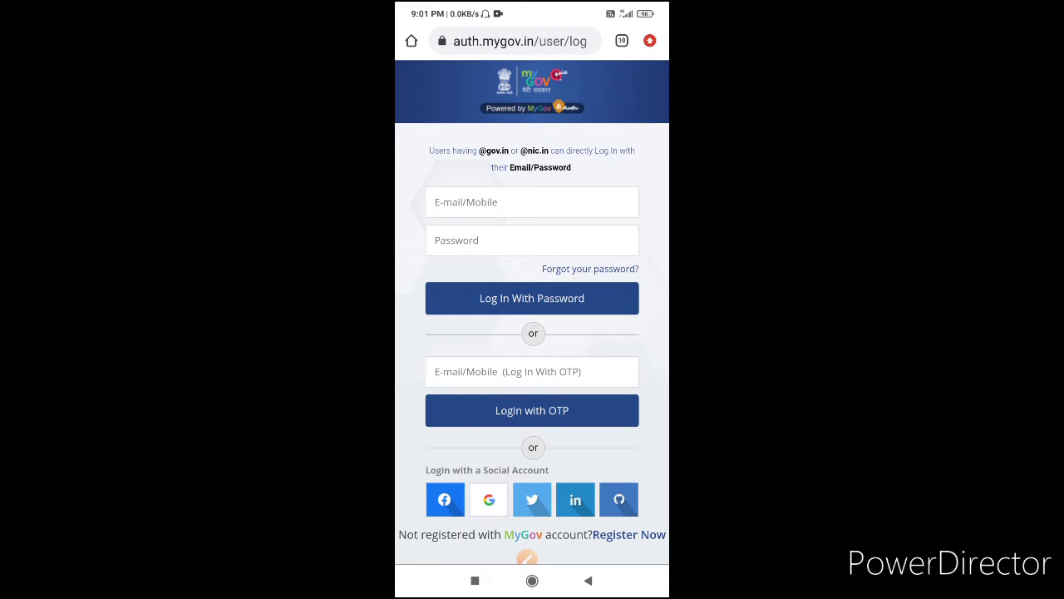
# - Enter the mobile number in 'E-mail/Mobile (Log In With OTP)' and request the one-time password
pyautogui.click(527, 557)
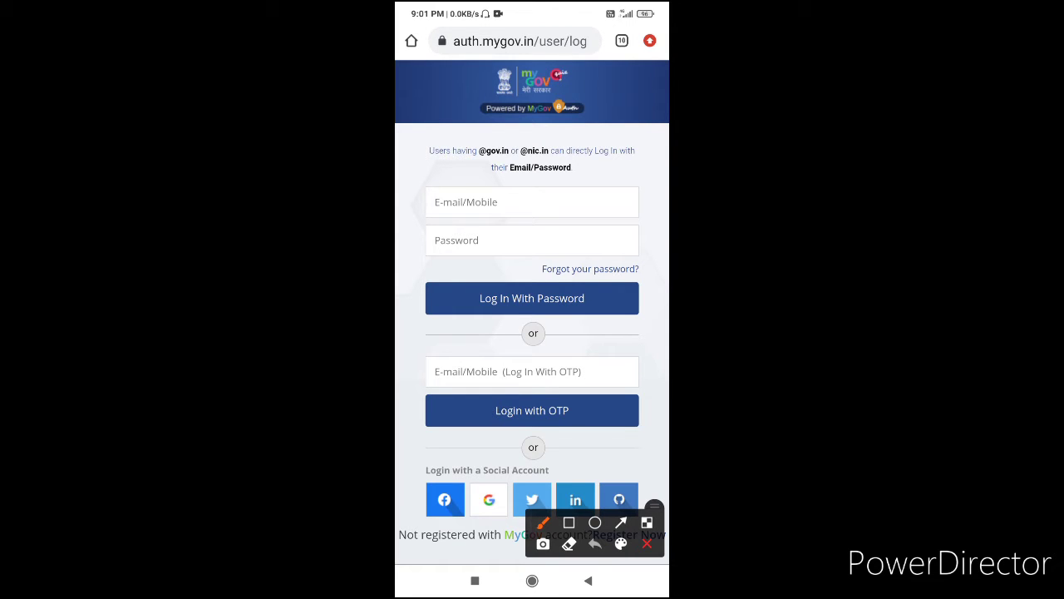
pyautogui.moveTo(448, 348)
pyautogui.mouseDown()
pyautogui.moveTo(414, 378)
pyautogui.moveTo(415, 439)
pyautogui.moveTo(436, 446)
pyautogui.mouseUp()
pyautogui.click(647, 544)
pyautogui.click(532, 372)
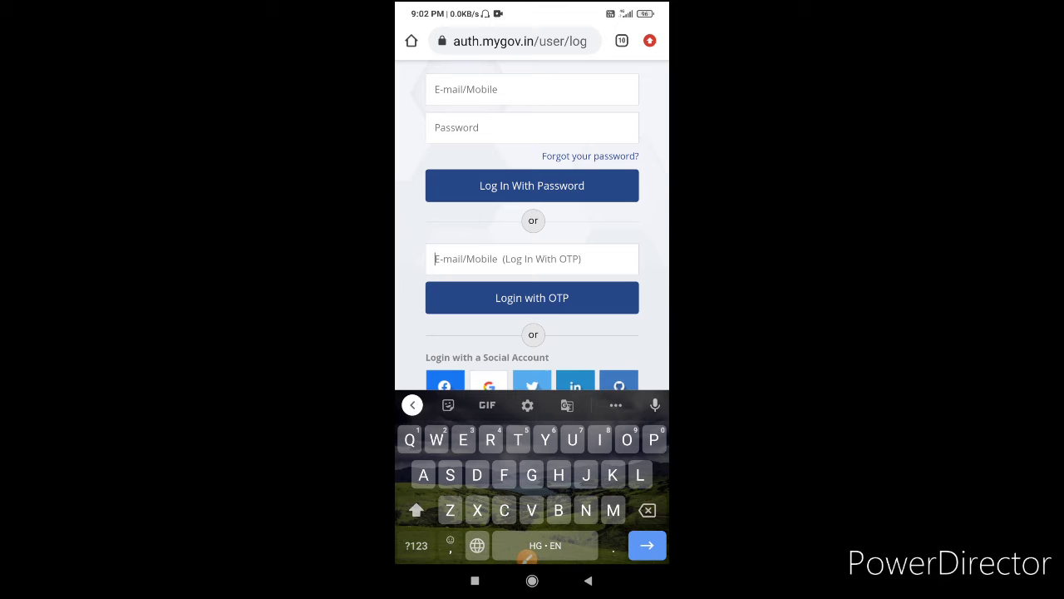
pyautogui.click(528, 556)
pyautogui.moveTo(451, 295); pyautogui.dragTo(524, 268)
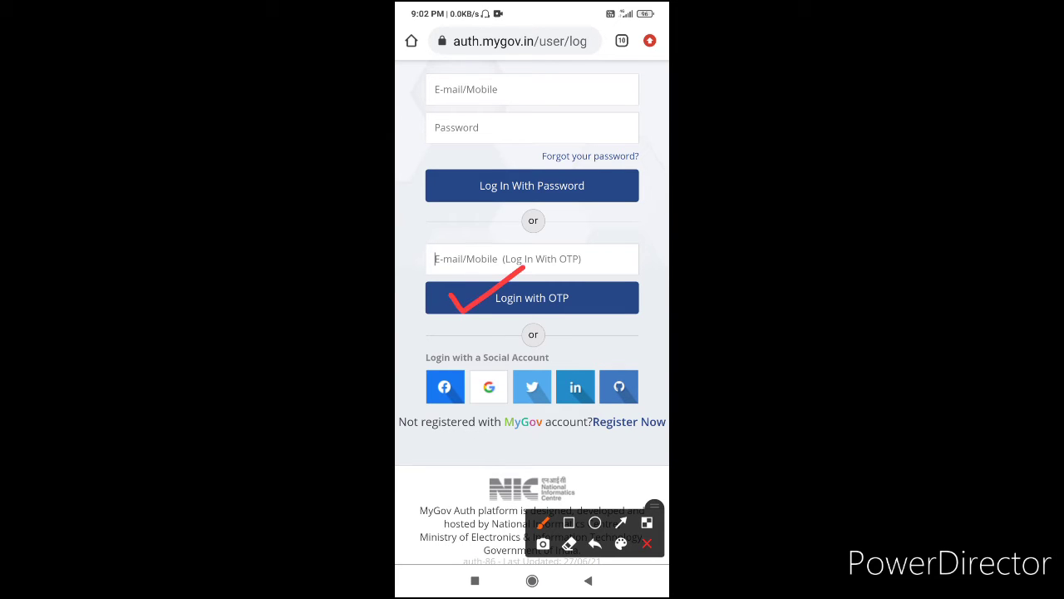
pyautogui.click(647, 543)
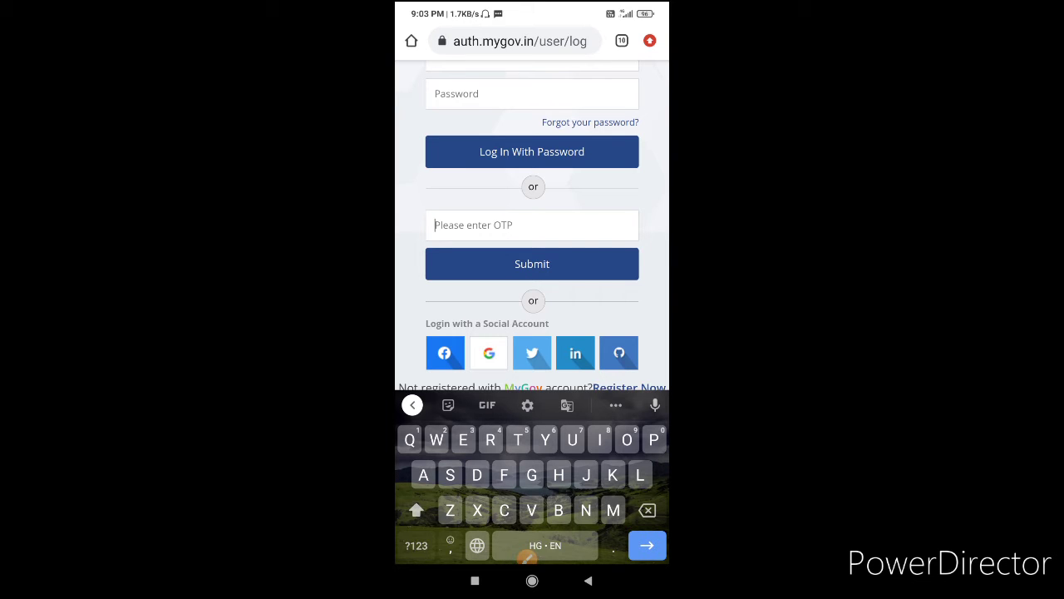
# - Enter the received OTP digits in 'Please enter OTP' and submit to sign in
pyautogui.click(416, 545)
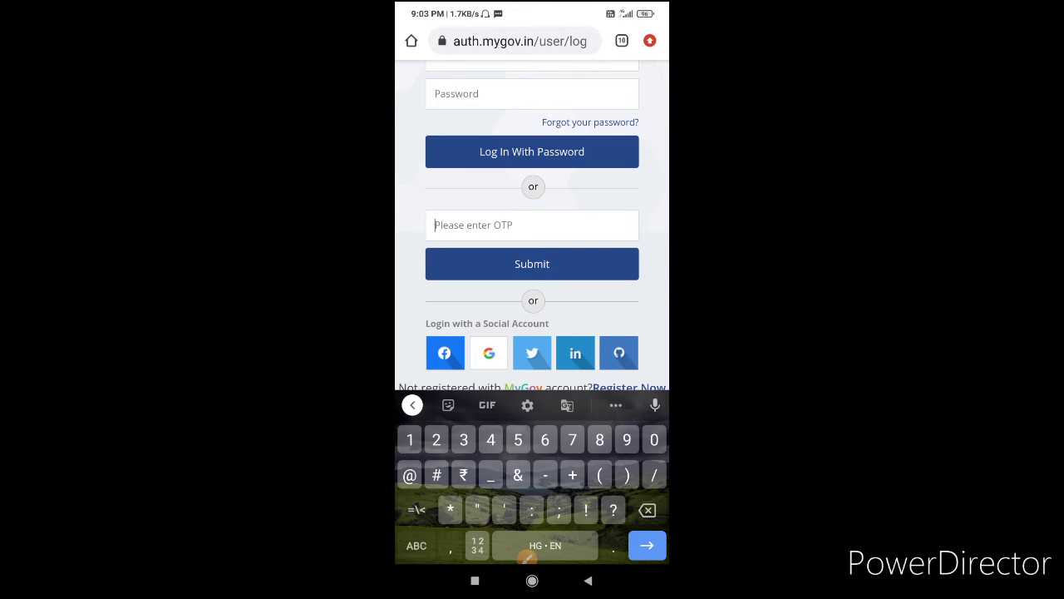
pyautogui.moveTo(486, 279); pyautogui.dragTo(571, 244)
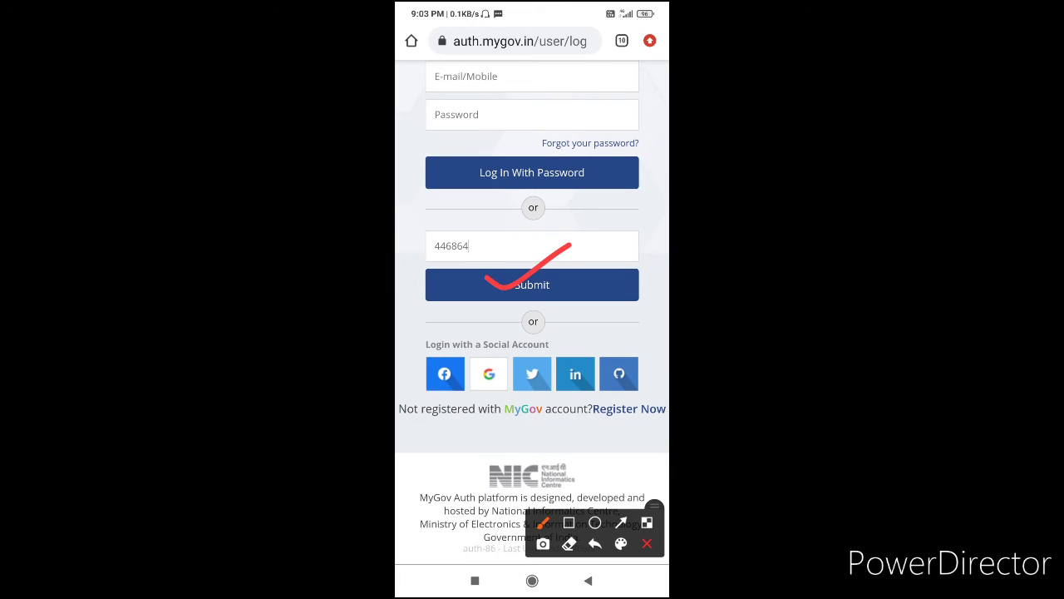
pyautogui.click(647, 543)
pyautogui.click(532, 284)
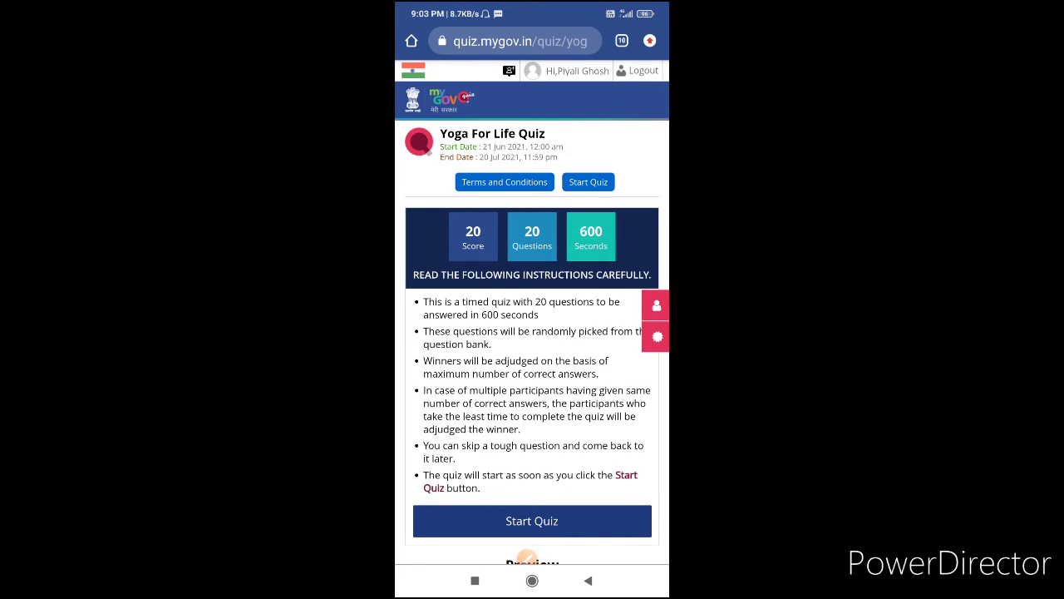
# - Underline the logged-in account greeting and tick the quiz start spot, then clear the marks
pyautogui.click(526, 555)
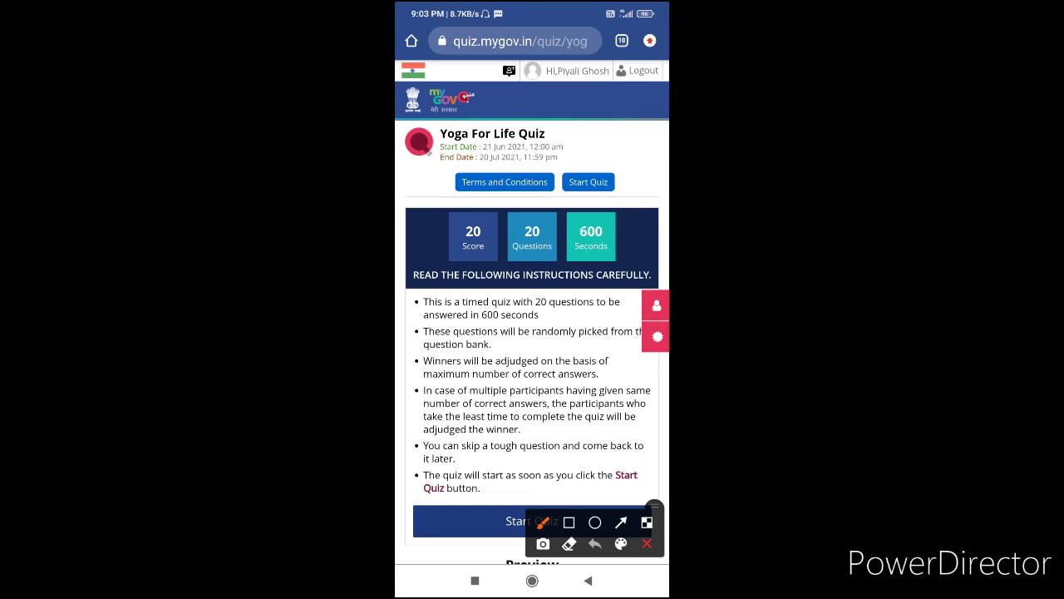
pyautogui.moveTo(537, 88); pyautogui.dragTo(668, 76)
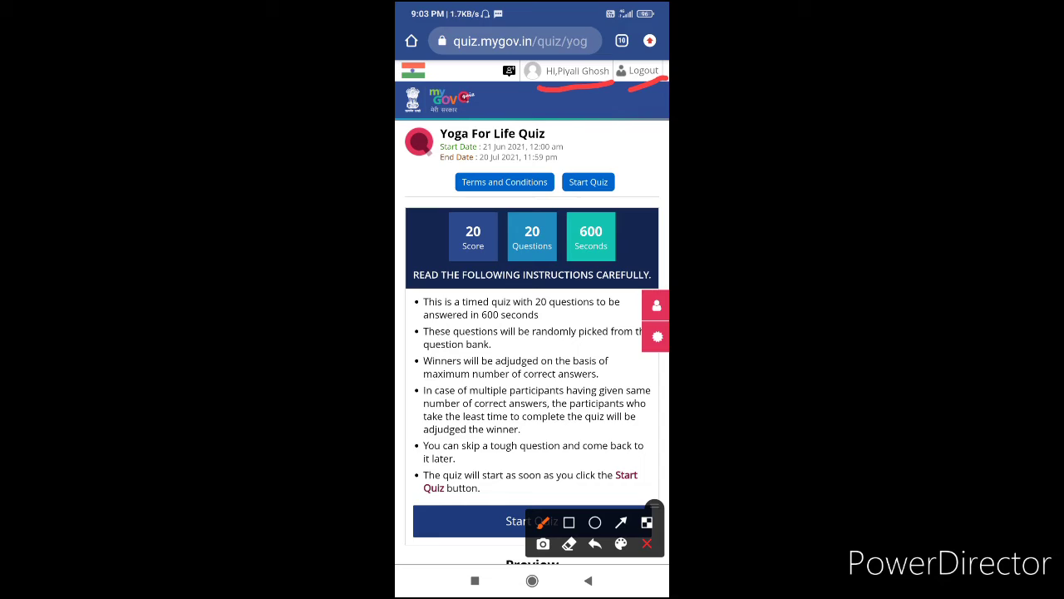
pyautogui.click(595, 543)
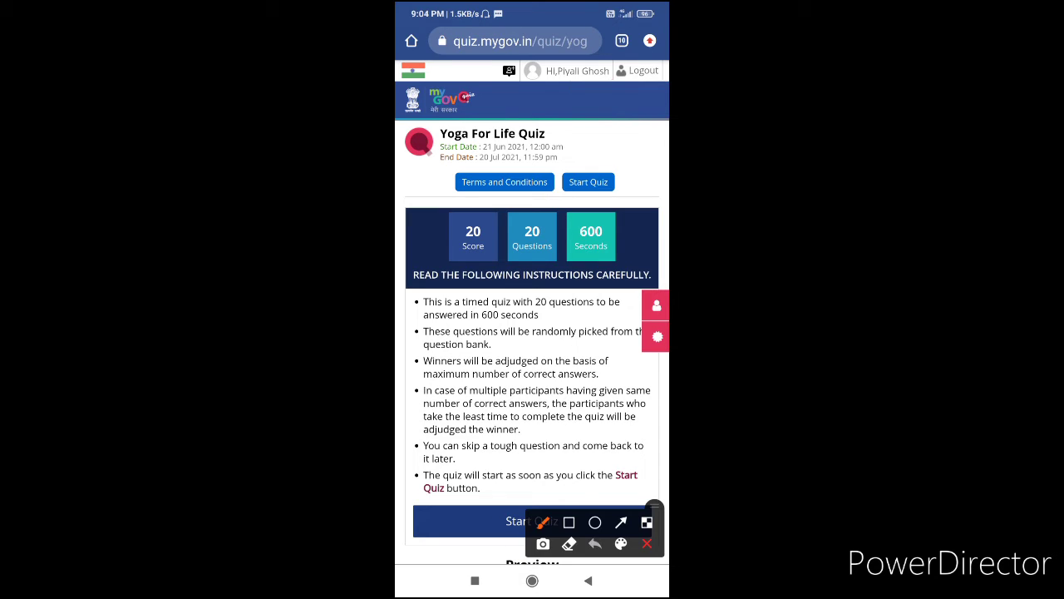
pyautogui.moveTo(578, 157)
pyautogui.mouseDown()
pyautogui.moveTo(589, 165)
pyautogui.moveTo(622, 143)
pyautogui.mouseUp()
pyautogui.click(647, 521)
pyautogui.click(646, 543)
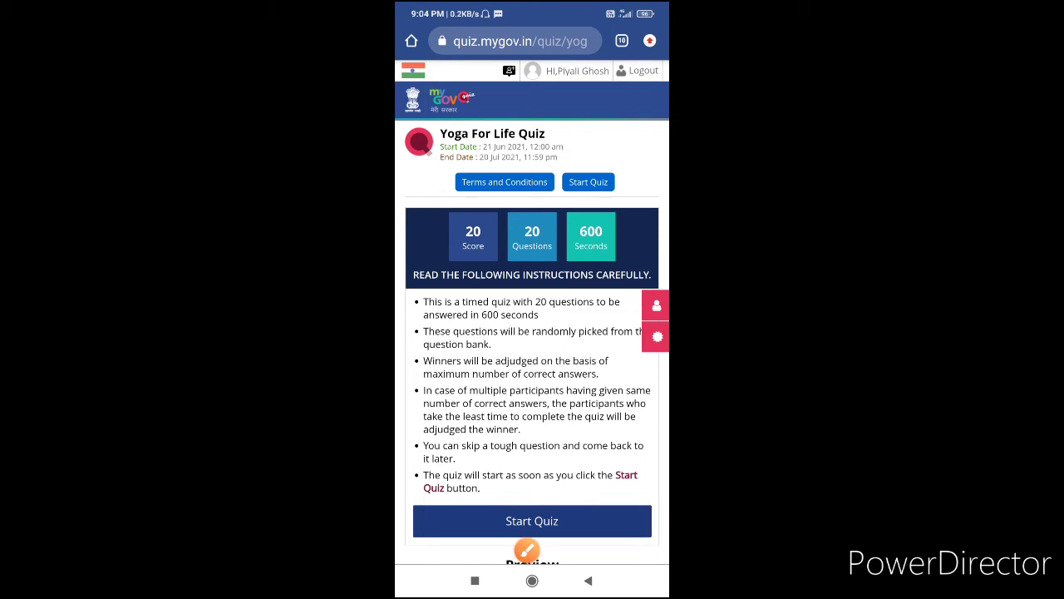
# - Tick the start location again and launch the Yoga For Life Quiz
pyautogui.click(527, 550)
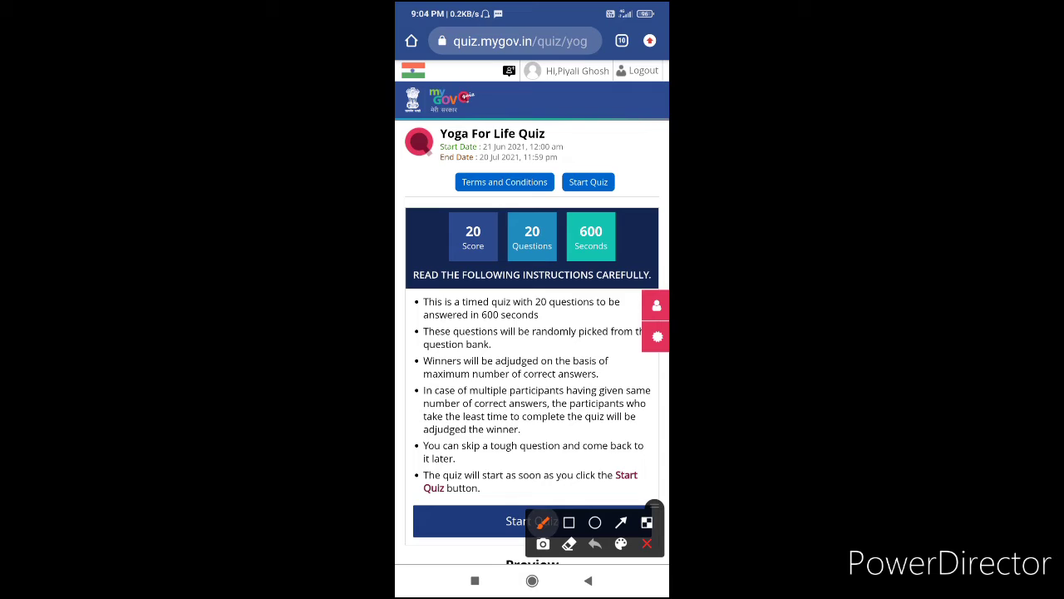
pyautogui.moveTo(478, 505); pyautogui.dragTo(544, 468)
pyautogui.click(647, 543)
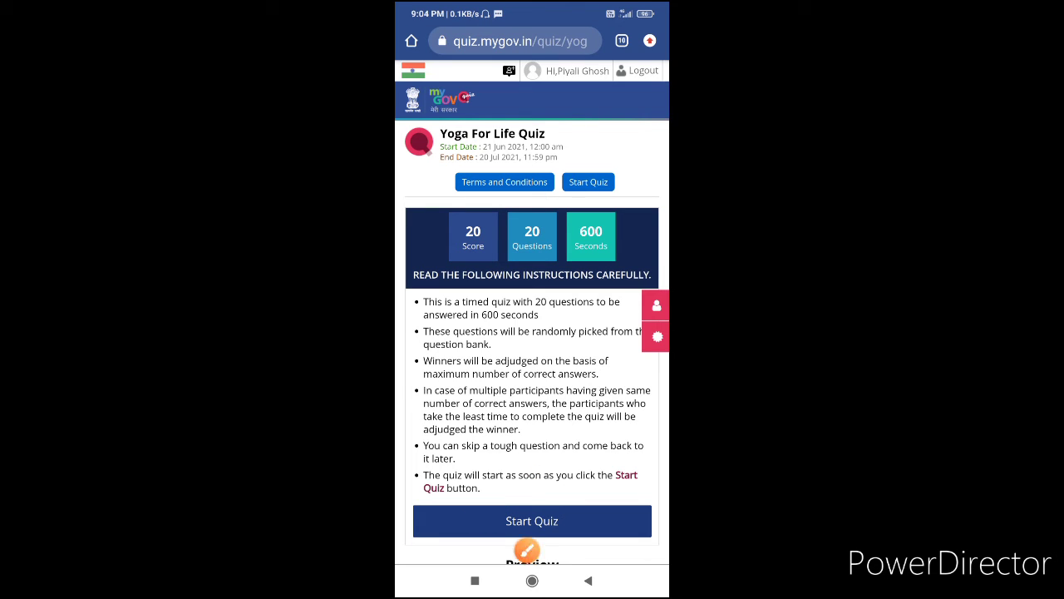
pyautogui.click(588, 181)
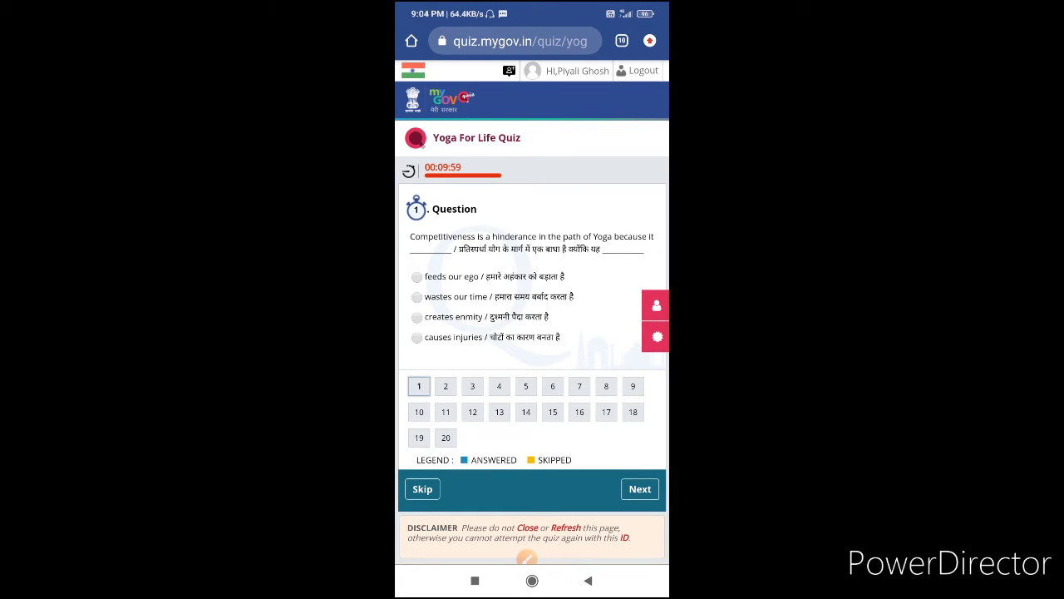
pyautogui.click(526, 558)
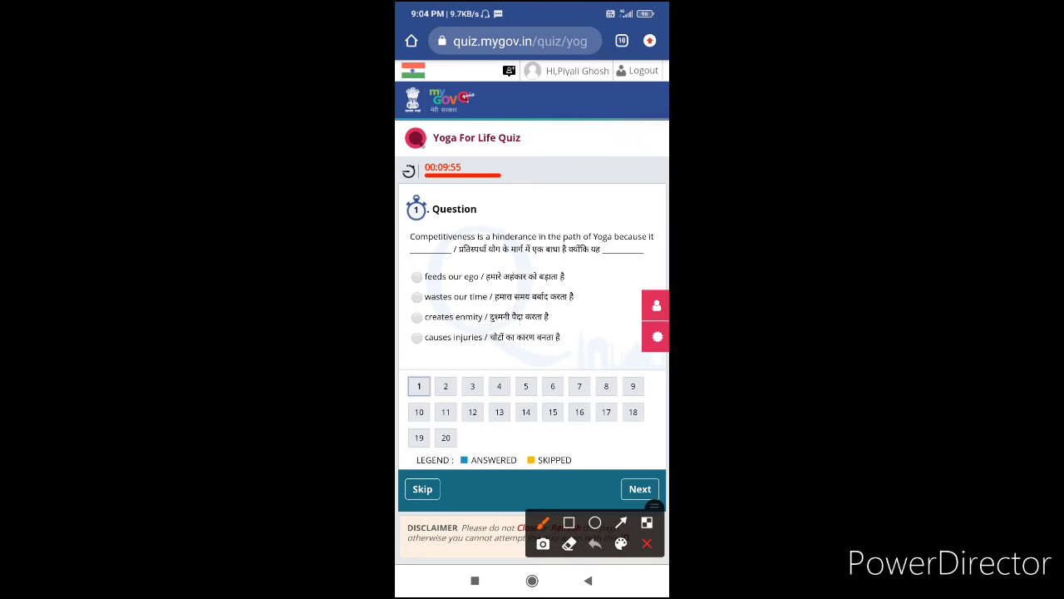
pyautogui.moveTo(512, 173)
pyautogui.mouseDown()
pyautogui.moveTo(439, 143)
pyautogui.moveTo(455, 196)
pyautogui.moveTo(516, 170)
pyautogui.mouseUp()
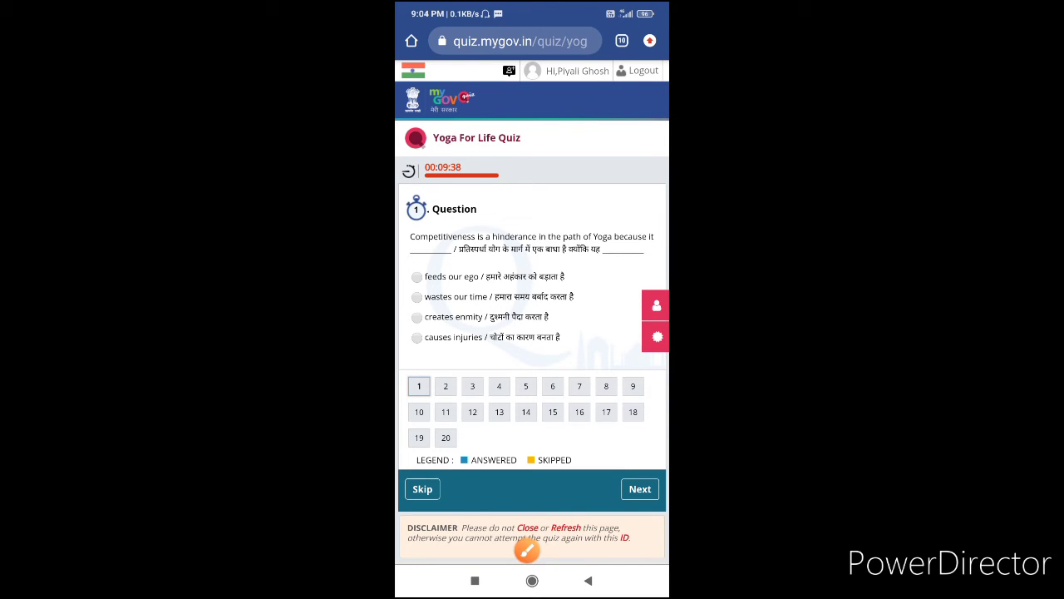
pyautogui.click(526, 550)
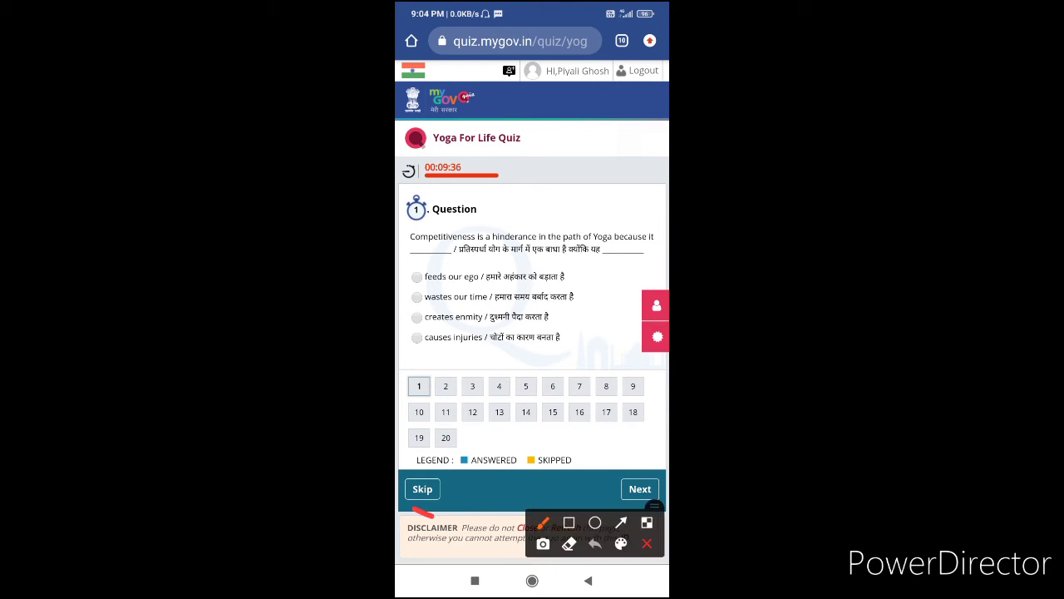
pyautogui.moveTo(414, 511); pyautogui.dragTo(517, 472)
pyautogui.click(647, 543)
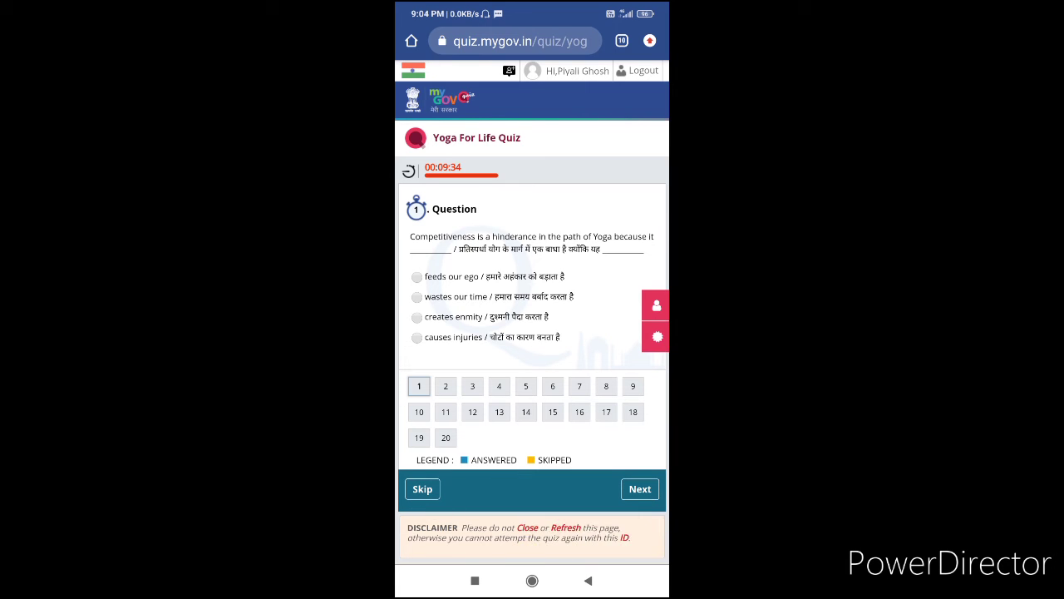
pyautogui.click(527, 547)
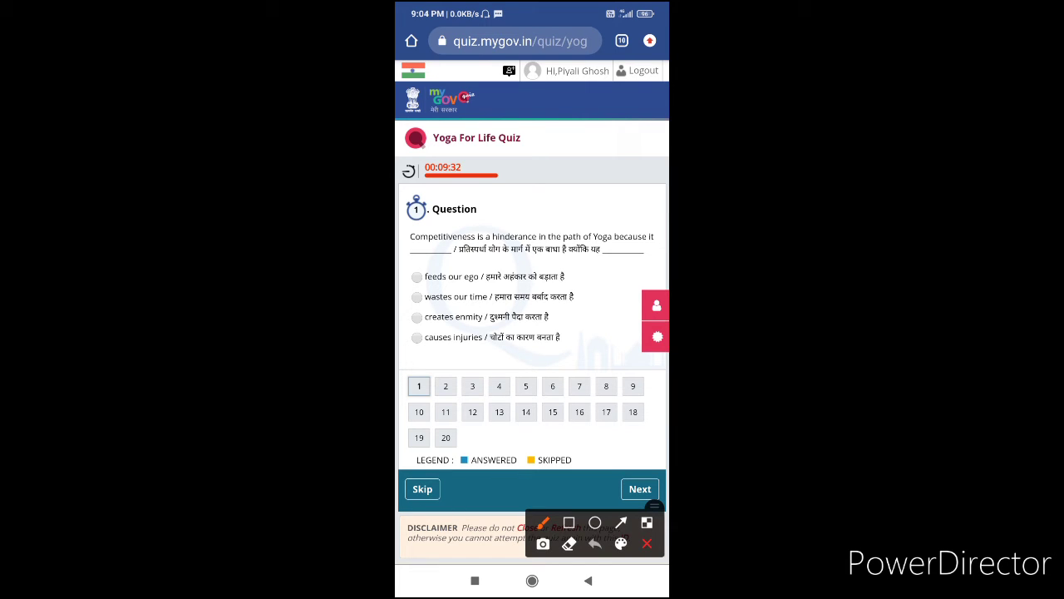
pyautogui.moveTo(589, 474); pyautogui.dragTo(653, 439)
pyautogui.click(647, 543)
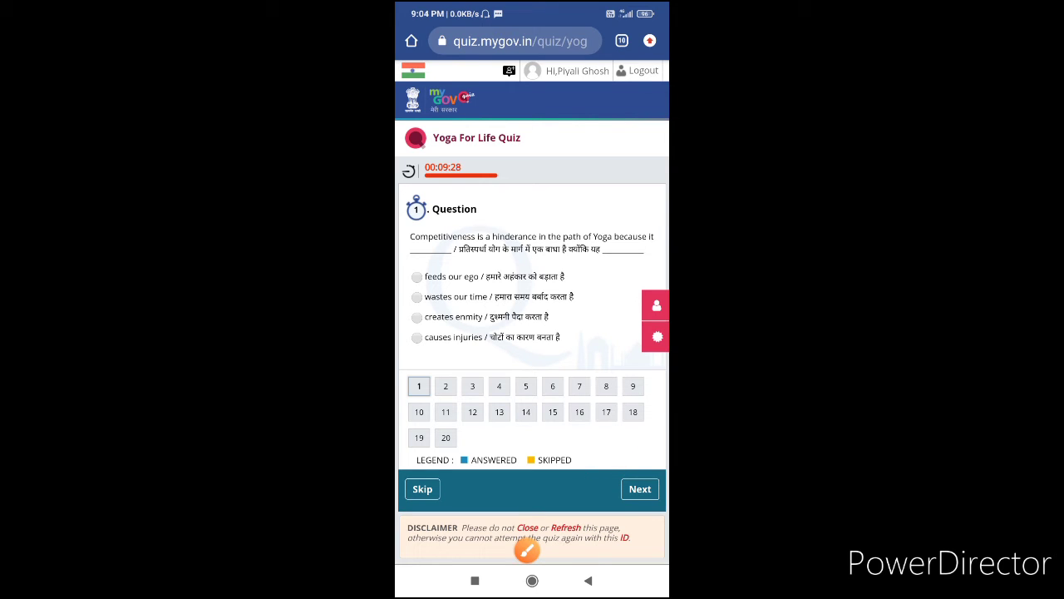
pyautogui.click(527, 550)
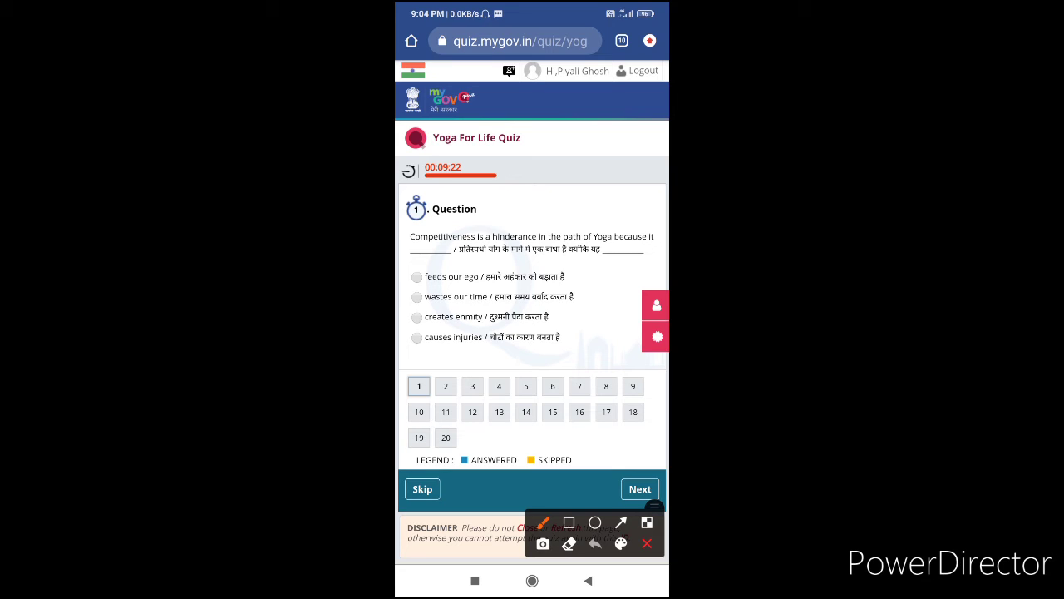
pyautogui.moveTo(517, 434); pyautogui.dragTo(551, 406)
pyautogui.moveTo(596, 435); pyautogui.dragTo(662, 369)
pyautogui.moveTo(466, 445); pyautogui.dragTo(540, 399)
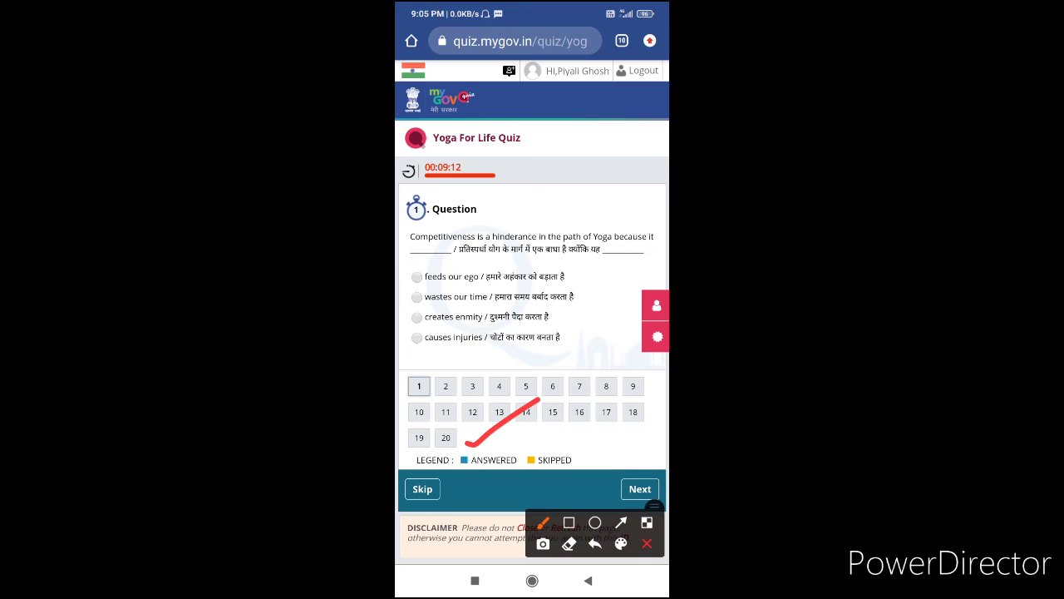
pyautogui.click(646, 543)
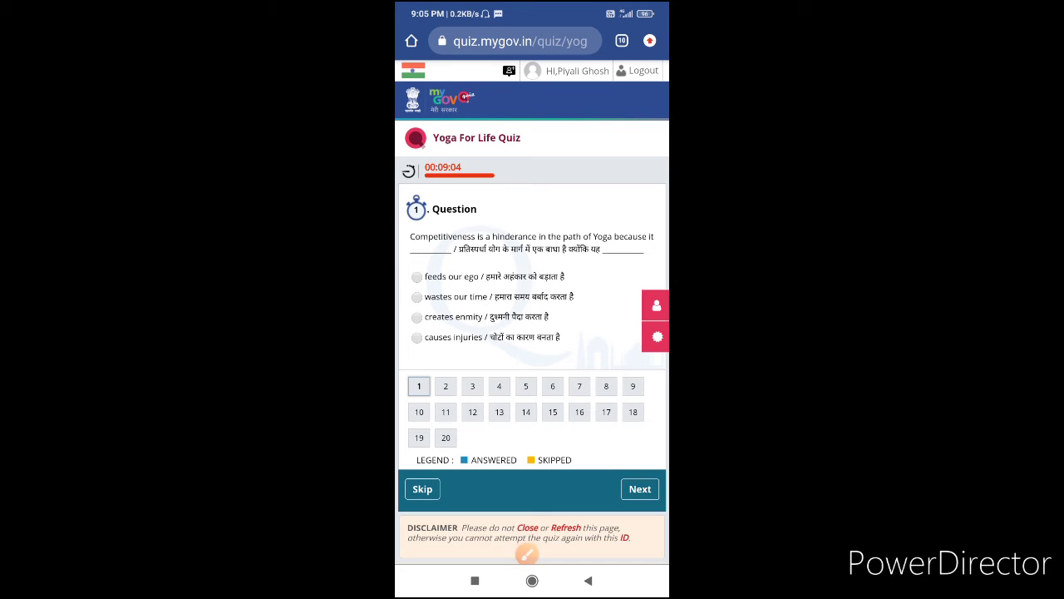
# - Answer question 1 with 'feeds our ego' and move on to question 2
pyautogui.click(416, 277)
pyautogui.click(526, 555)
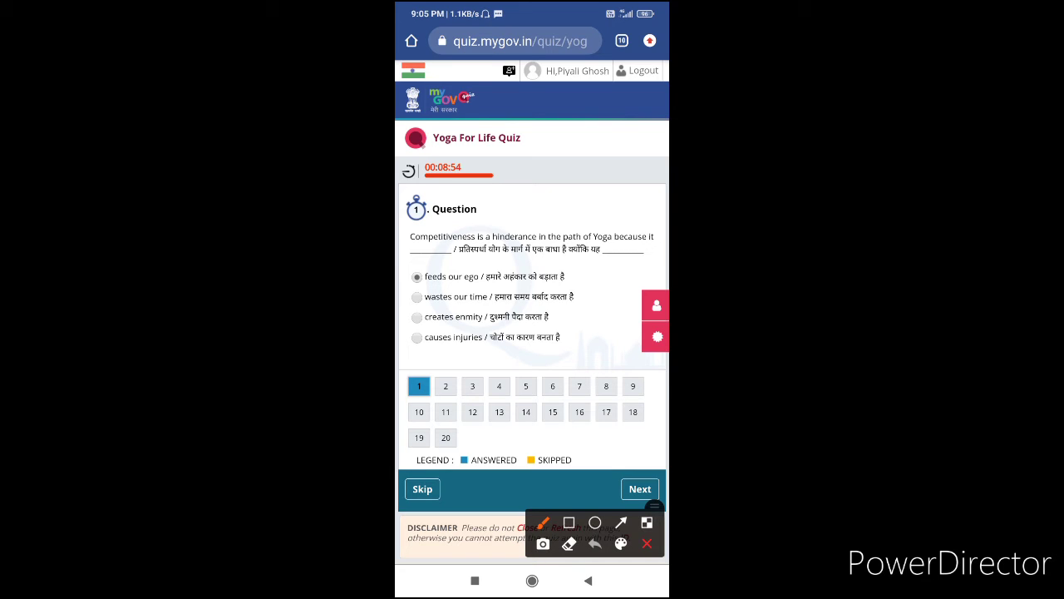
pyautogui.click(543, 522)
pyautogui.moveTo(421, 266); pyautogui.dragTo(407, 362)
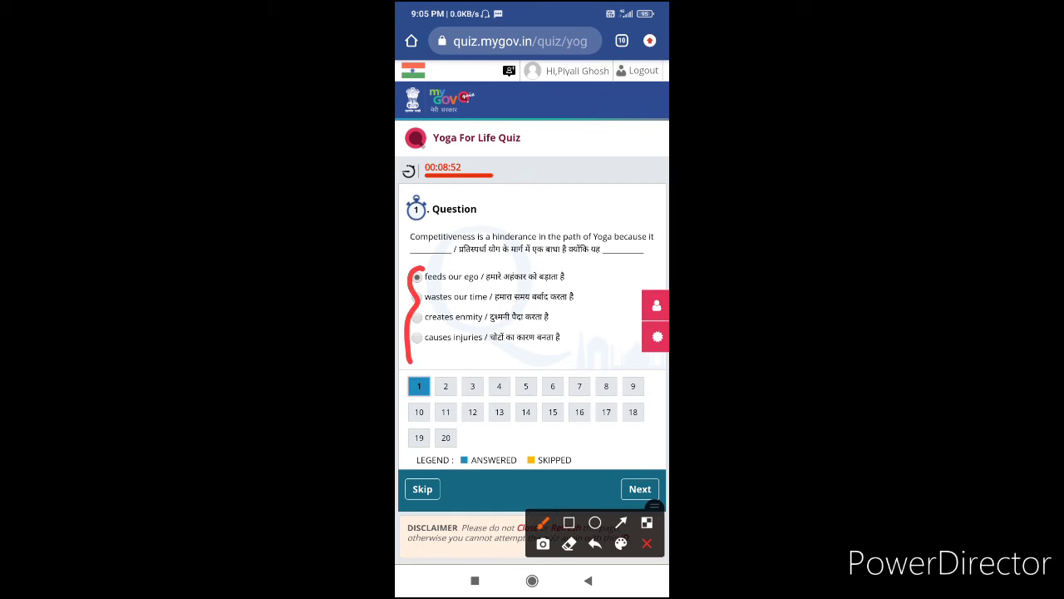
pyautogui.click(647, 543)
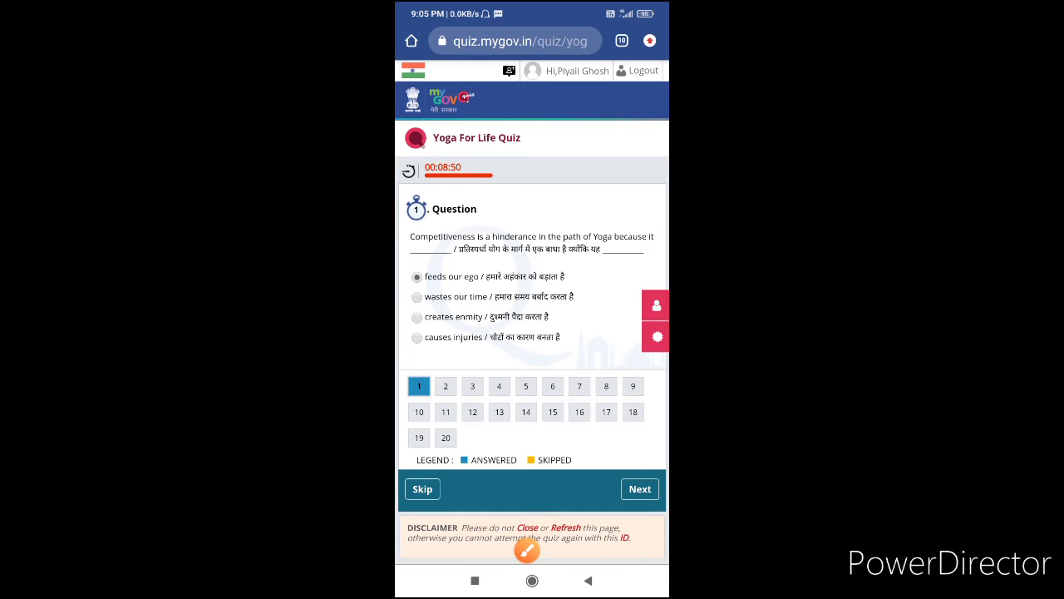
pyautogui.click(640, 489)
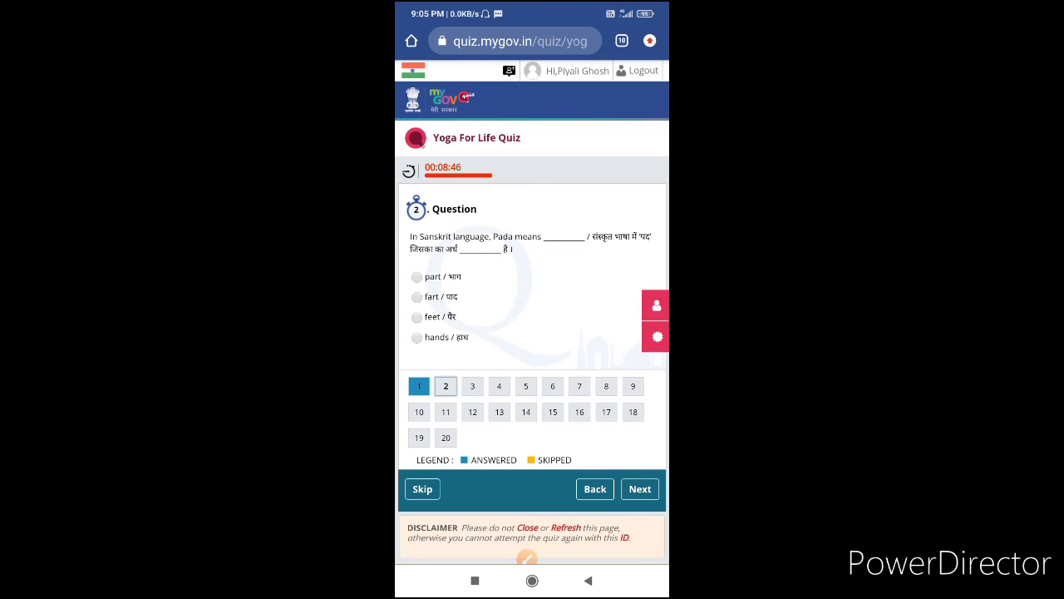
# - Answer question 2 with 'feet', advance through to the last question, and submit the finished quiz
pyautogui.click(417, 317)
pyautogui.click(526, 556)
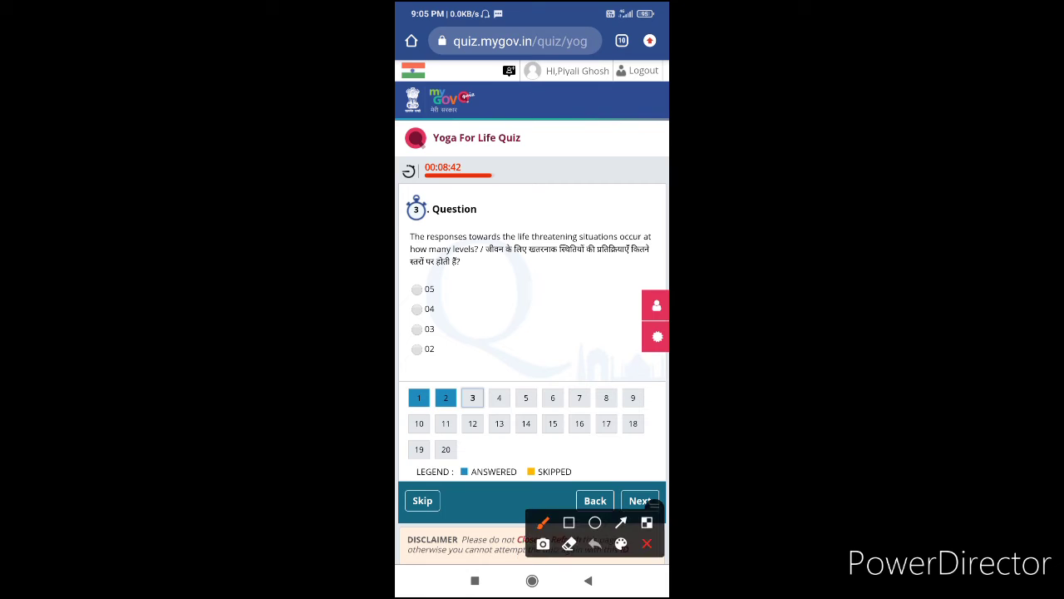
pyautogui.moveTo(595, 487); pyautogui.dragTo(562, 491)
pyautogui.click(647, 543)
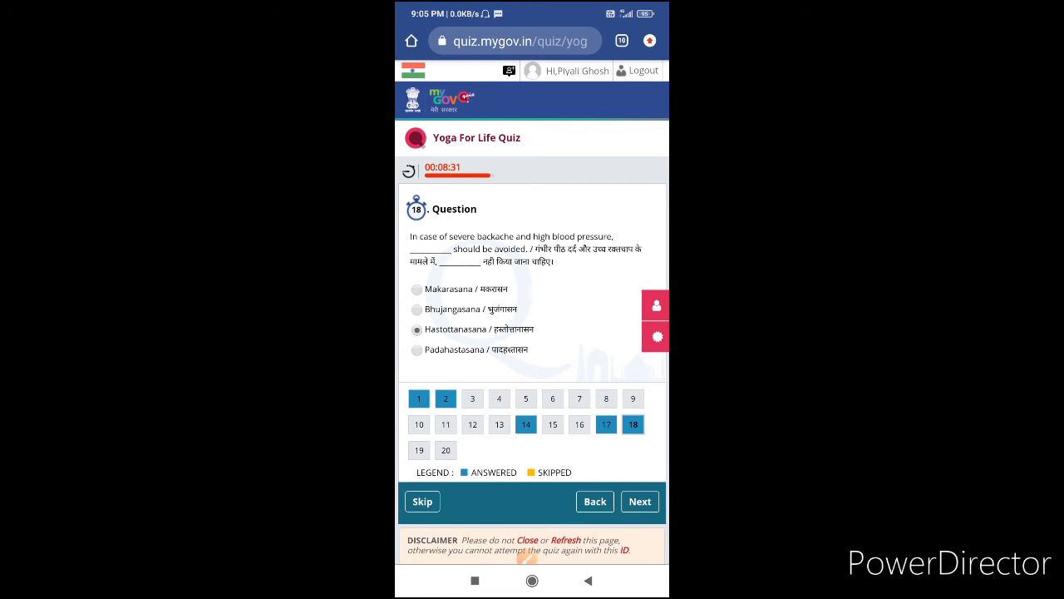
pyautogui.click(639, 501)
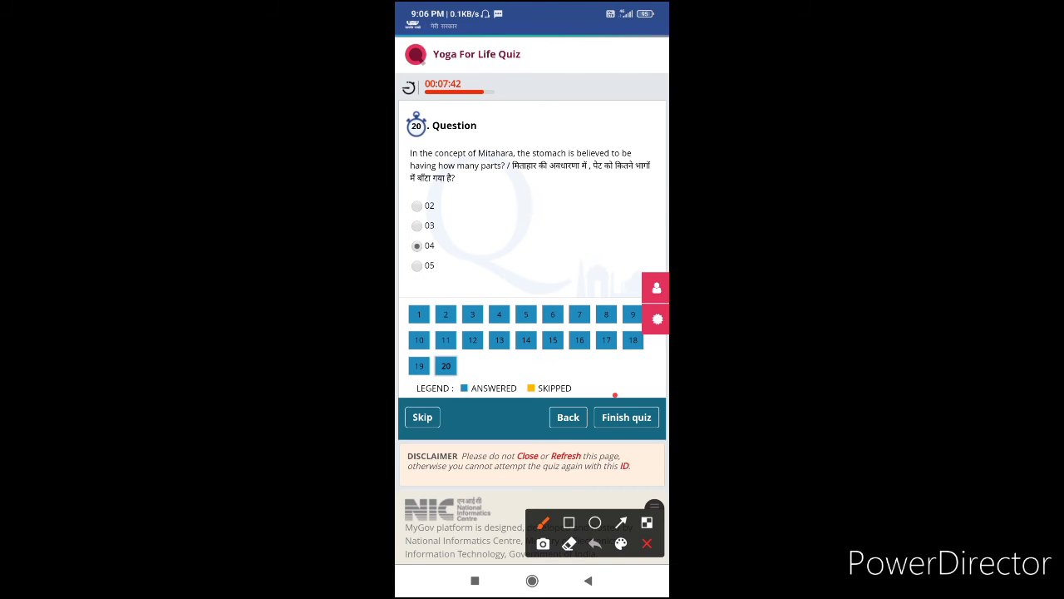
pyautogui.moveTo(615, 395); pyautogui.dragTo(665, 363)
pyautogui.click(647, 543)
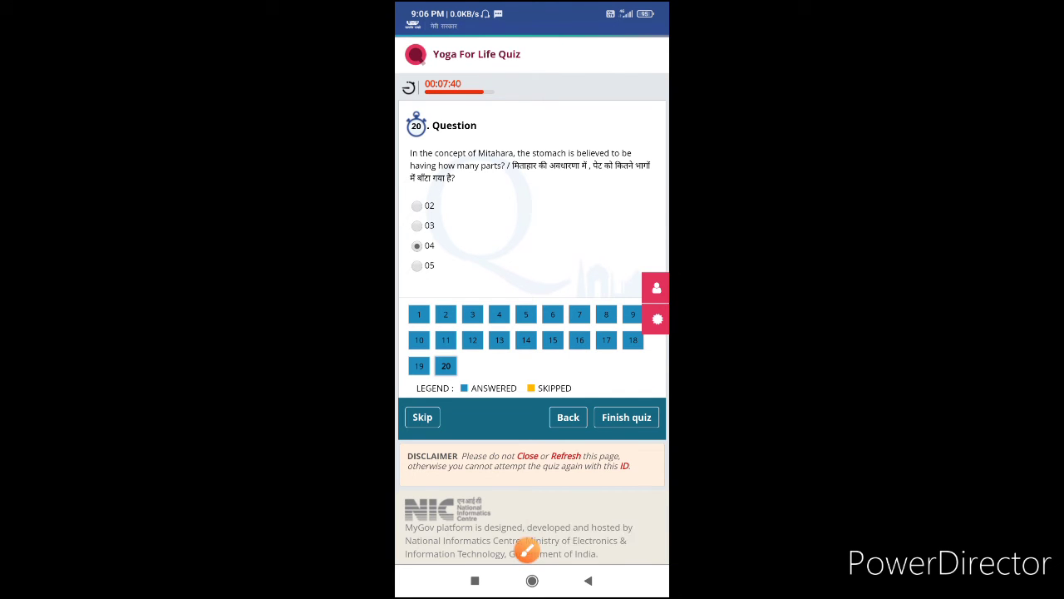
pyautogui.click(626, 417)
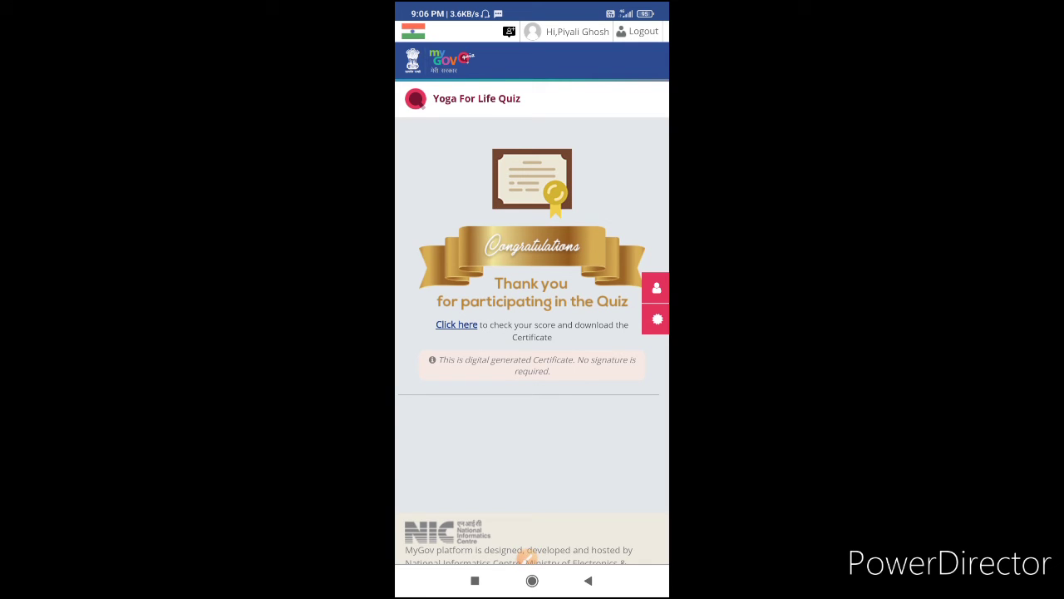
# - Open the score and certificate page listing Yoga For Life Quiz with its downloadable certificate
pyautogui.click(526, 553)
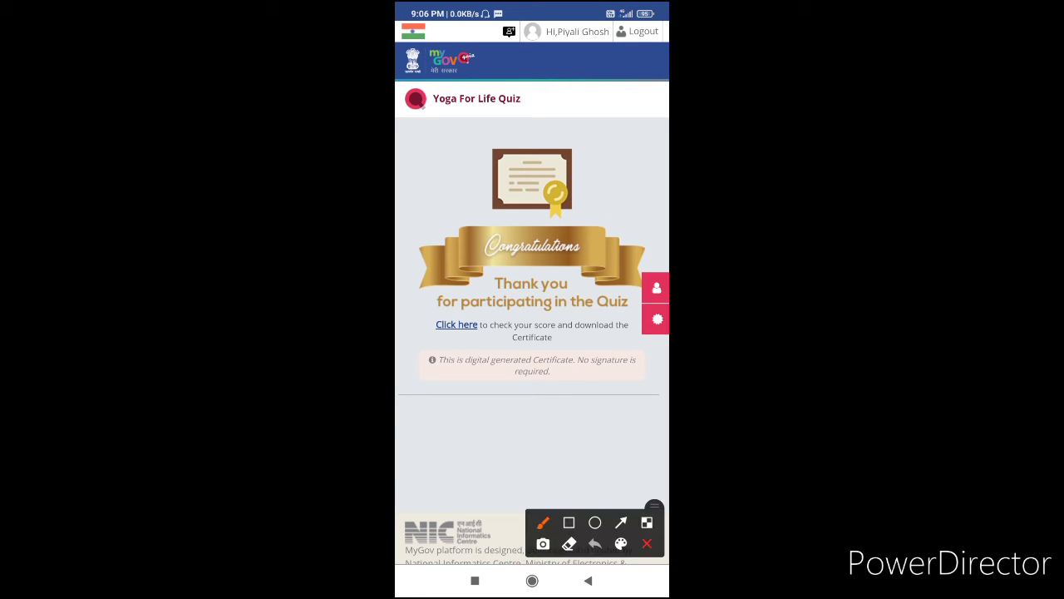
pyautogui.moveTo(408, 326)
pyautogui.mouseDown()
pyautogui.moveTo(418, 334)
pyautogui.moveTo(463, 297)
pyautogui.mouseUp()
pyautogui.click(647, 543)
pyautogui.scroll(1, 532, 332)
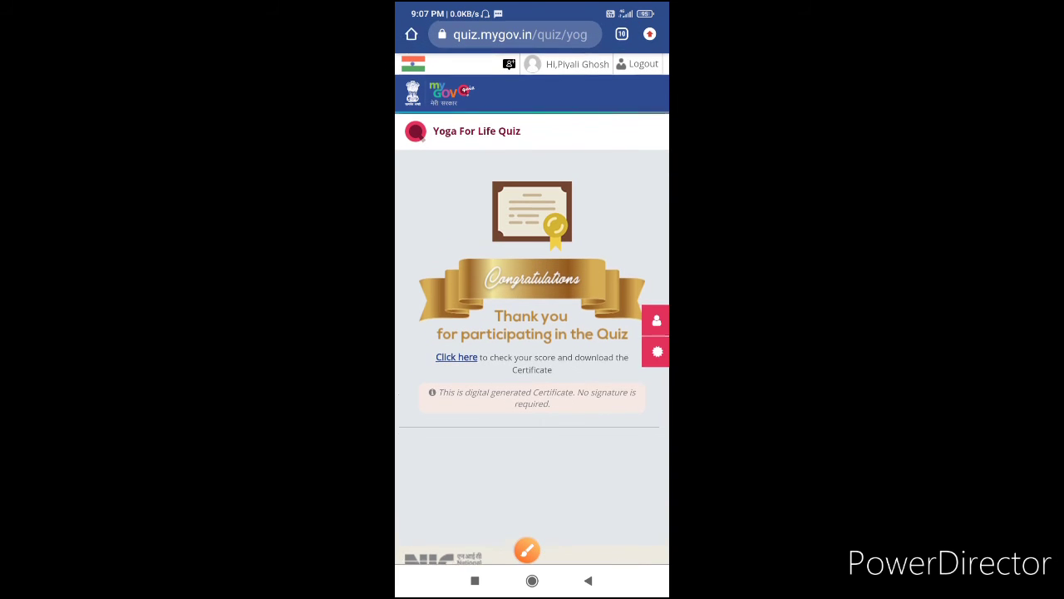
pyautogui.click(456, 363)
pyautogui.scroll(-1, 532, 332)
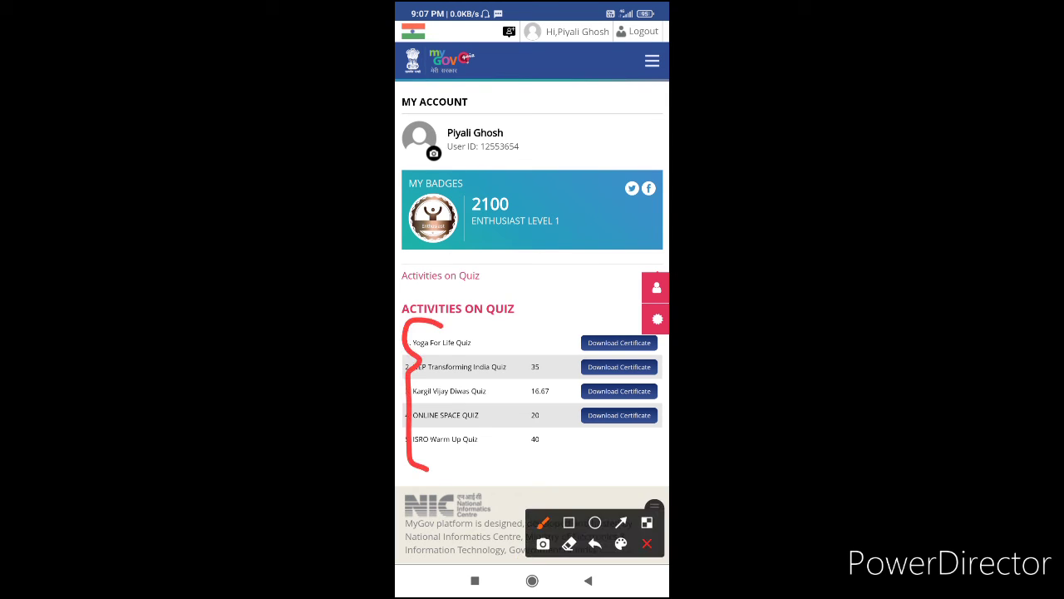
pyautogui.click(649, 543)
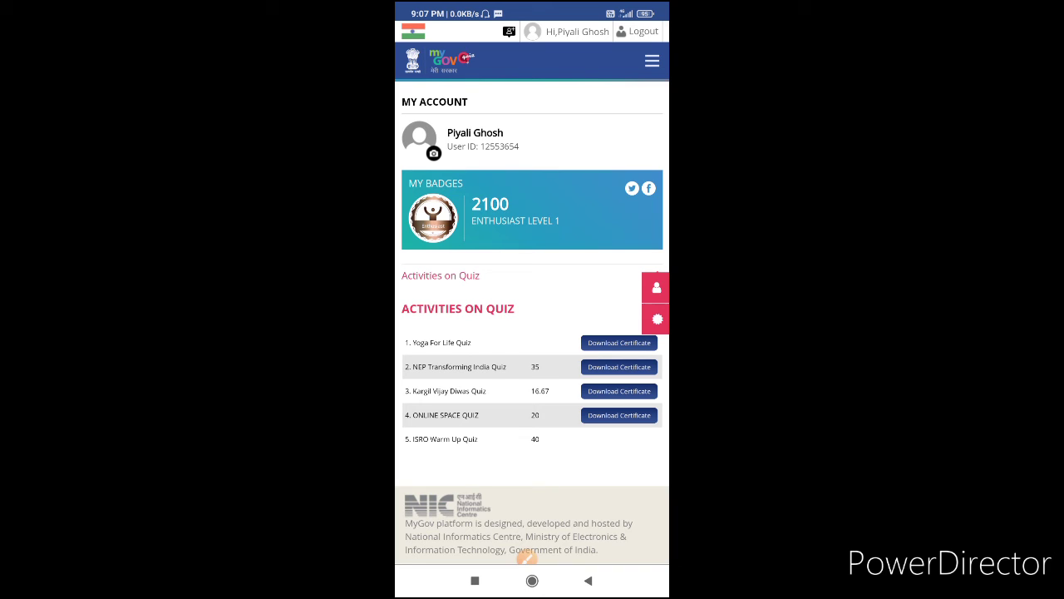
pyautogui.click(527, 557)
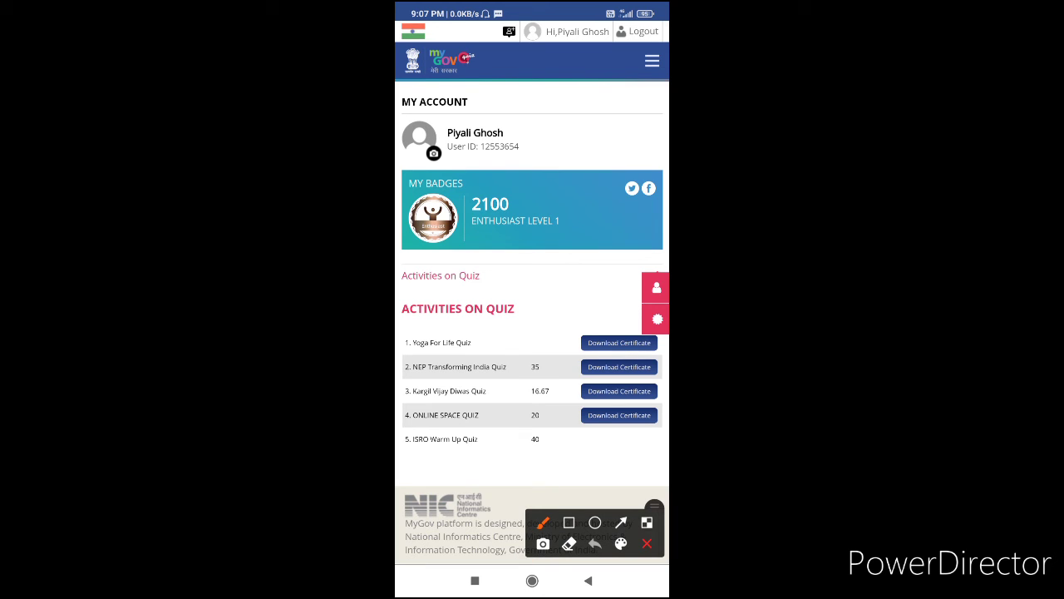
pyautogui.moveTo(597, 323); pyautogui.dragTo(656, 287)
pyautogui.click(646, 543)
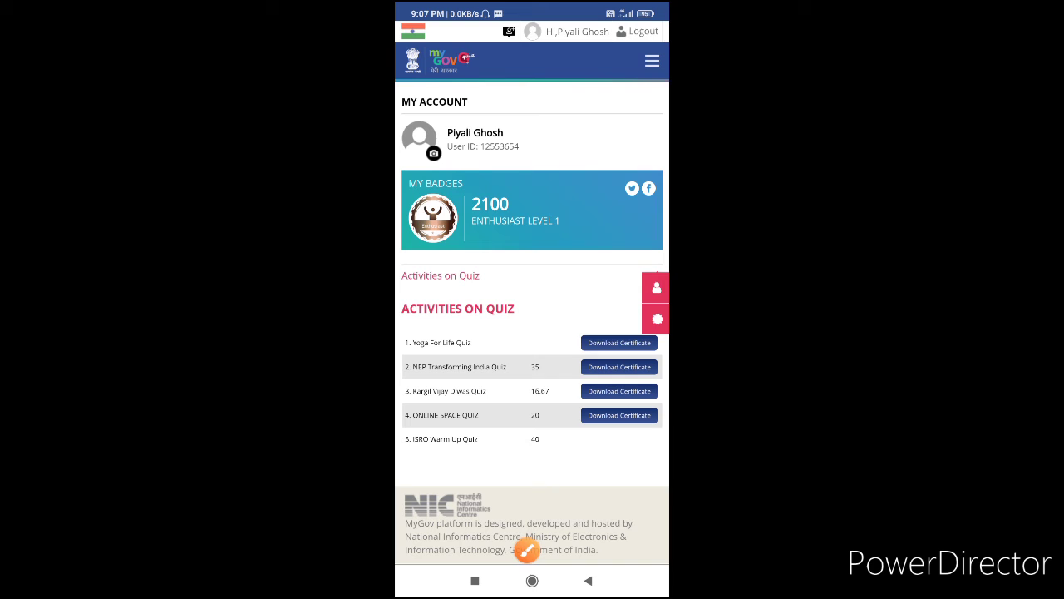
pyautogui.click(620, 343)
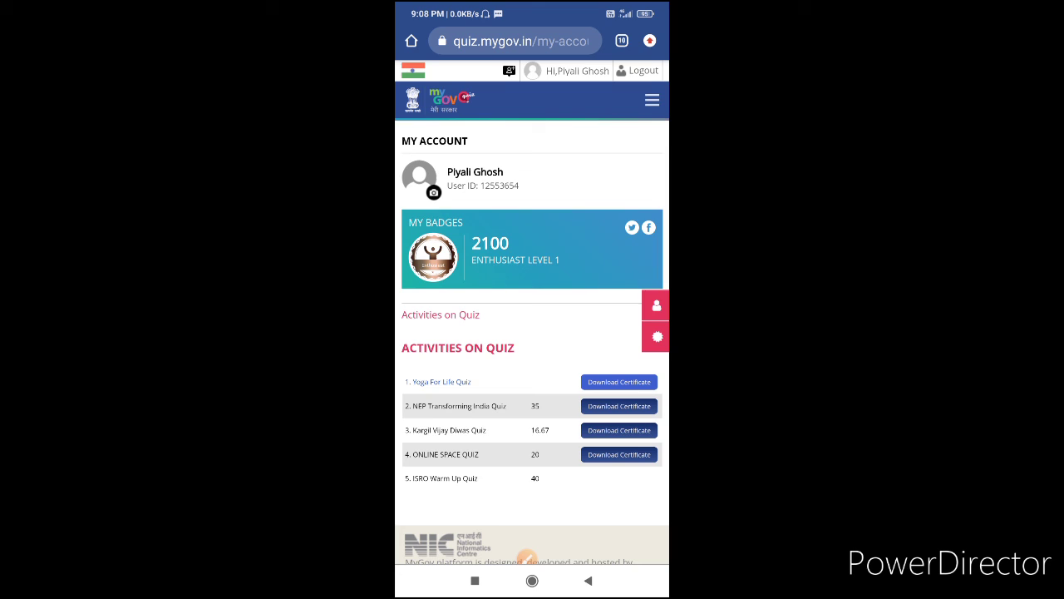
# - Mark the top-bar Logout link and use it to reach the logout confirmation page
pyautogui.click(526, 555)
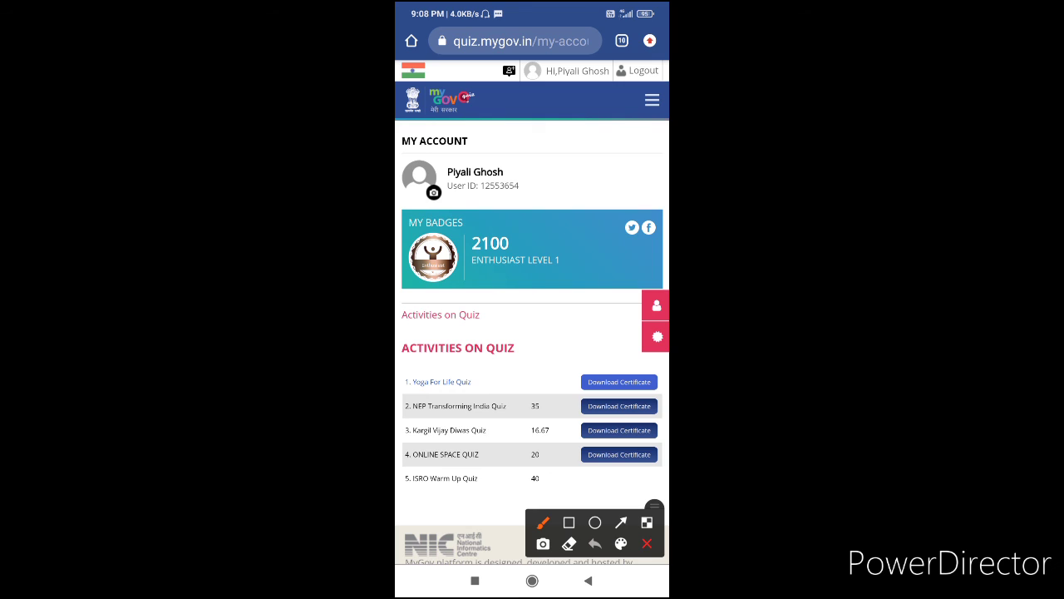
pyautogui.moveTo(658, 67)
pyautogui.mouseDown()
pyautogui.moveTo(634, 61)
pyautogui.moveTo(630, 90)
pyautogui.moveTo(658, 72)
pyautogui.mouseUp()
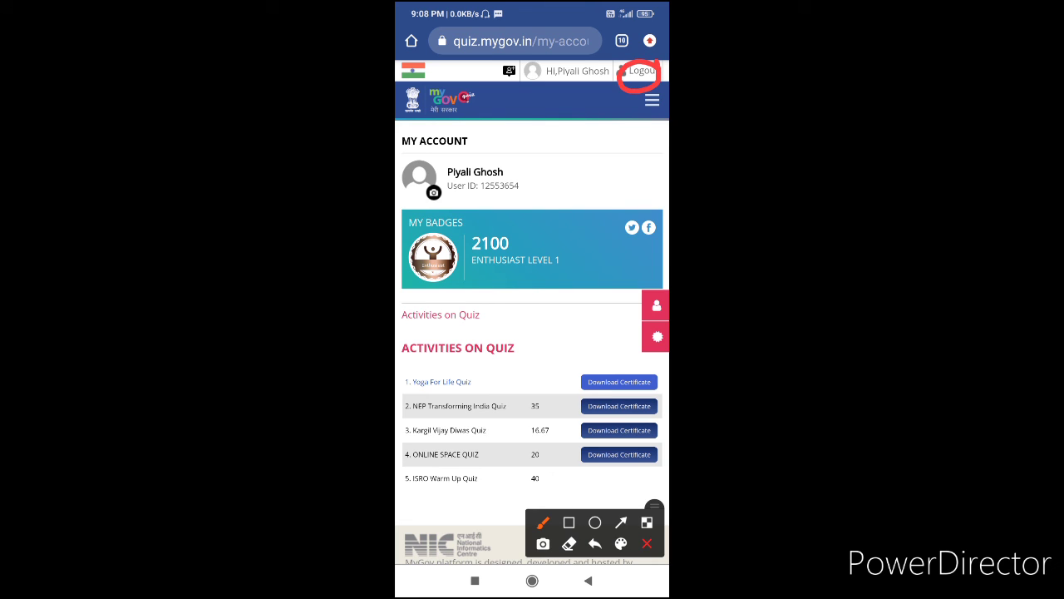
pyautogui.click(647, 543)
pyautogui.click(638, 70)
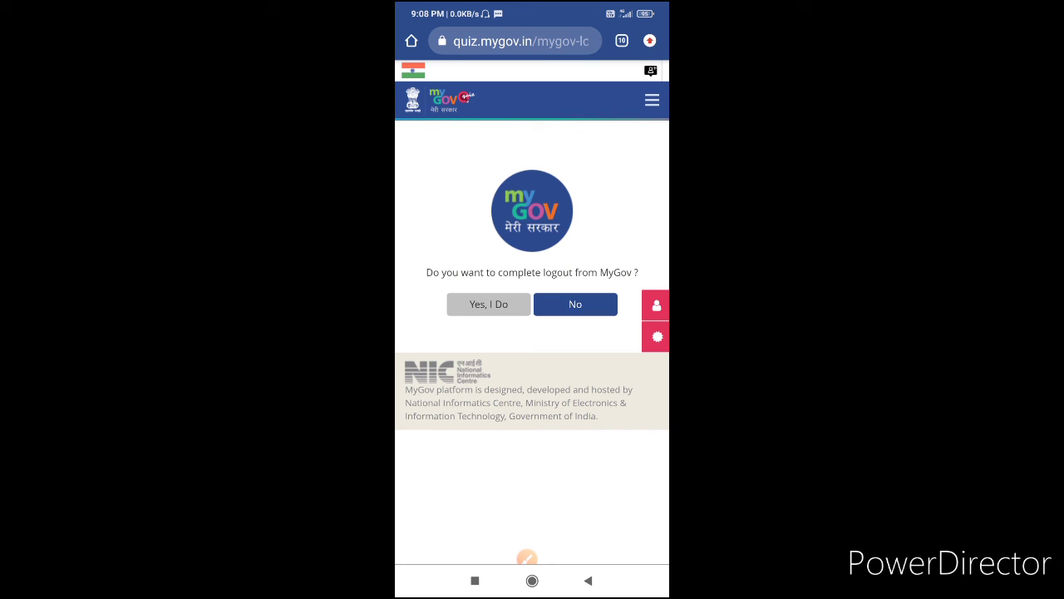
# - Mark the 'Yes, I Do' button and confirm the complete logout from MyGov
pyautogui.click(527, 549)
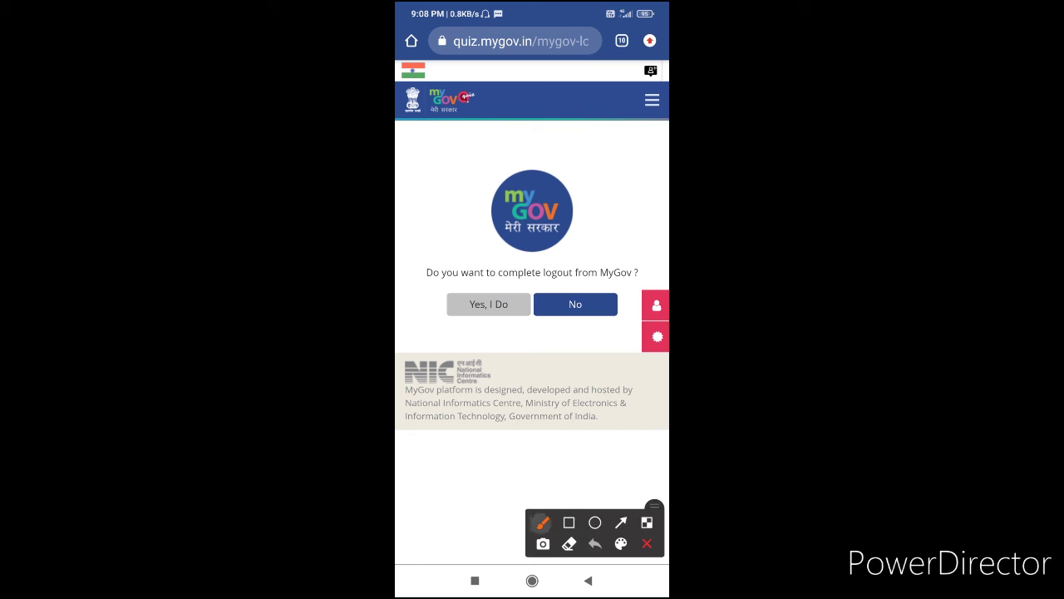
pyautogui.moveTo(538, 256); pyautogui.dragTo(447, 309)
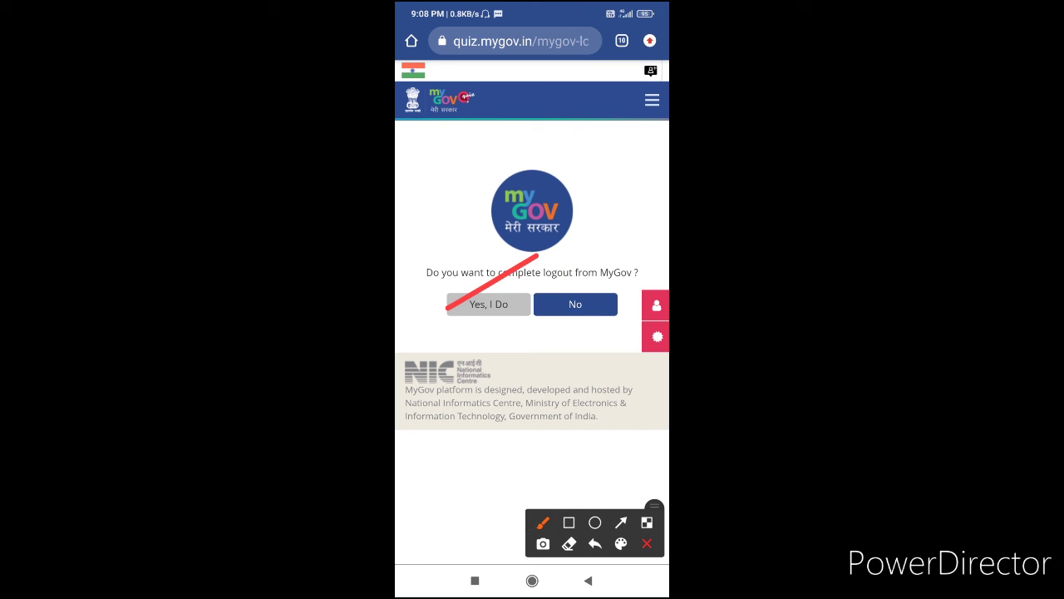
pyautogui.click(647, 543)
pyautogui.click(489, 304)
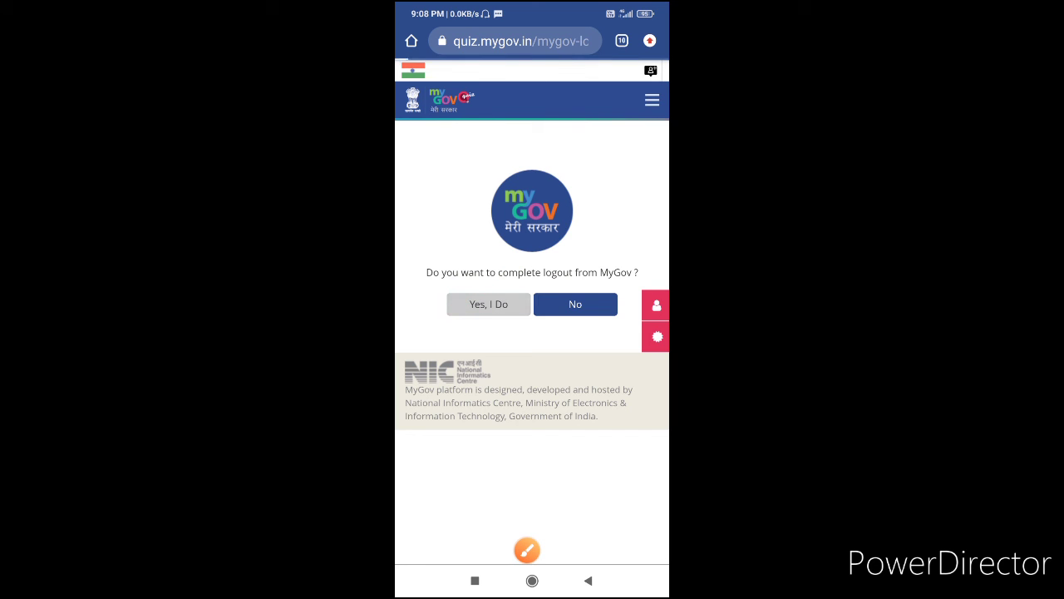